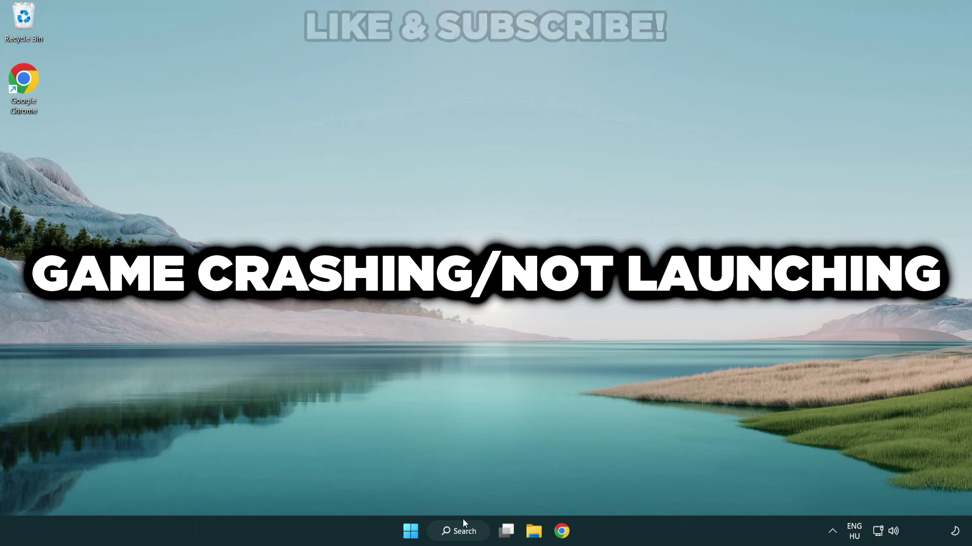
Step: Search Windows for 'device manager' from the taskbar
click(469, 538)
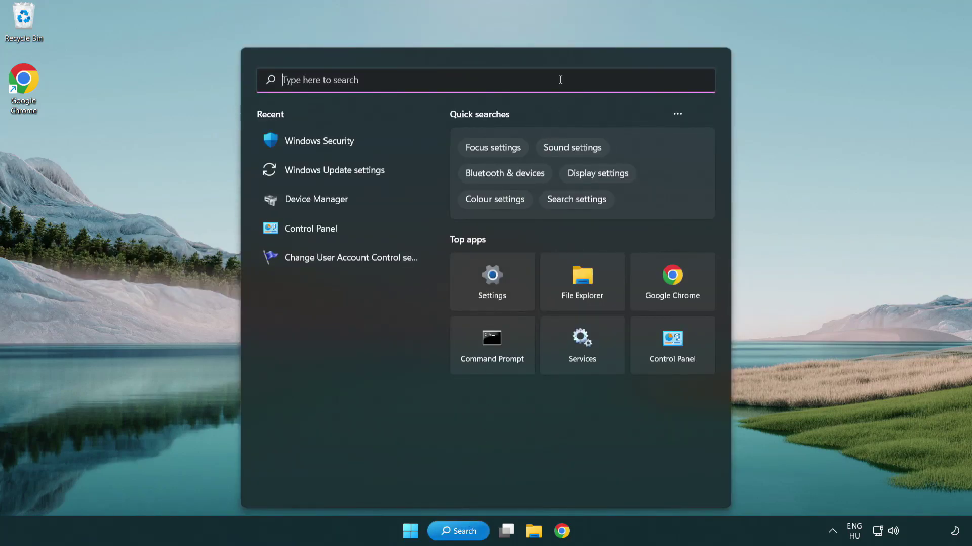
text(device m)
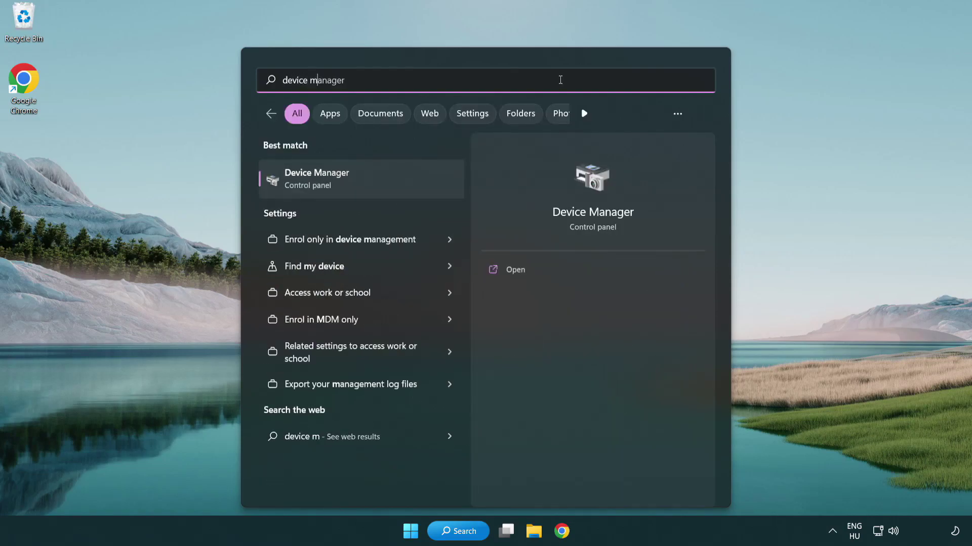
text(anager)
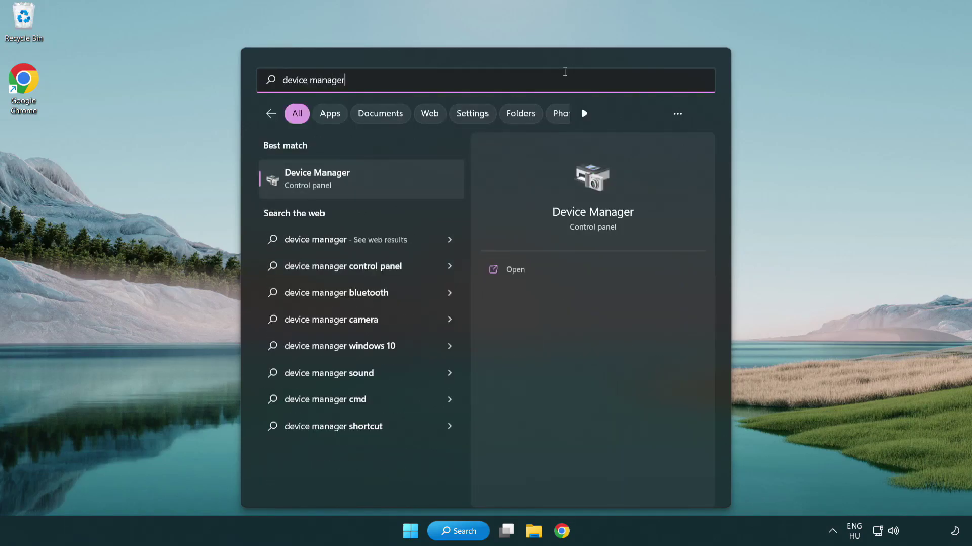
Step: Launch Device Manager, expand Display adapters and select the VMware SVGA 3D adapter
click(389, 183)
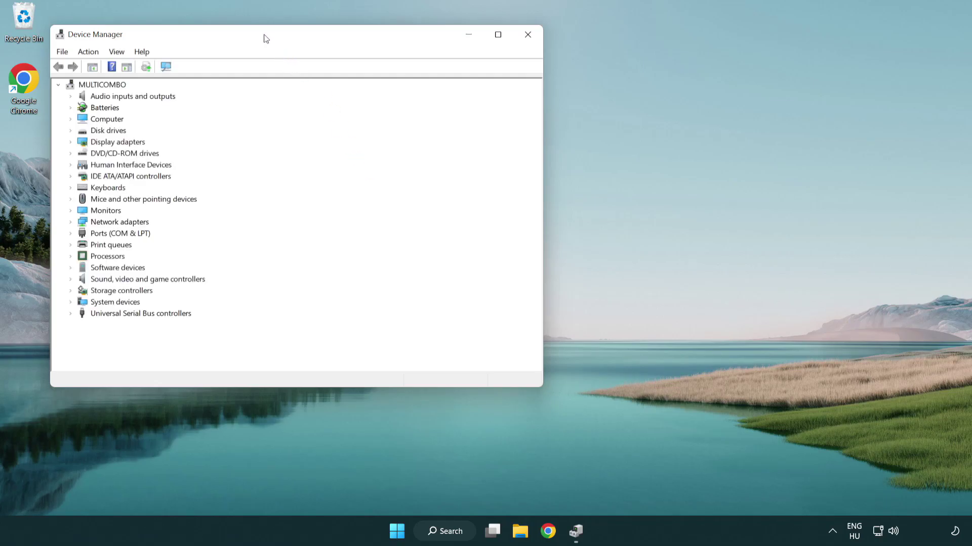
drag(265, 37, 428, 98)
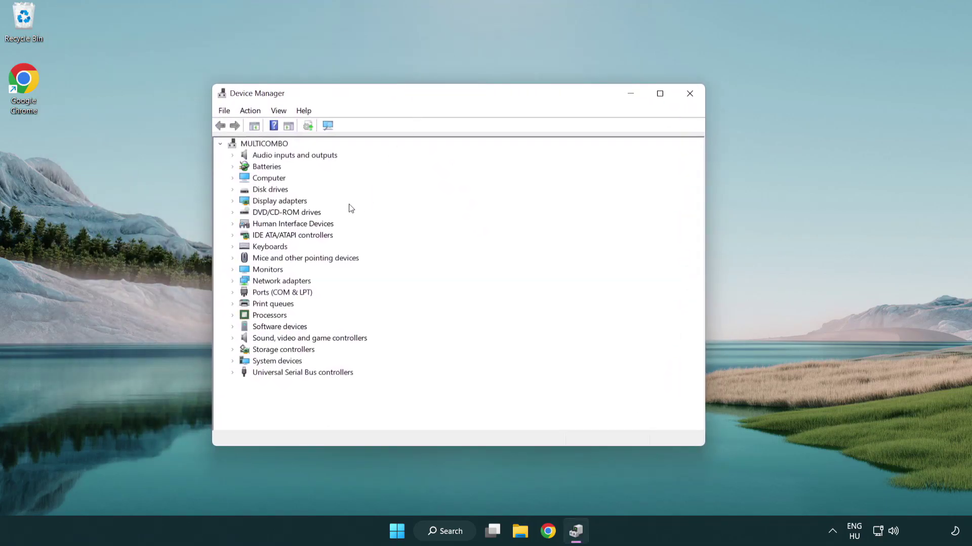
click(266, 203)
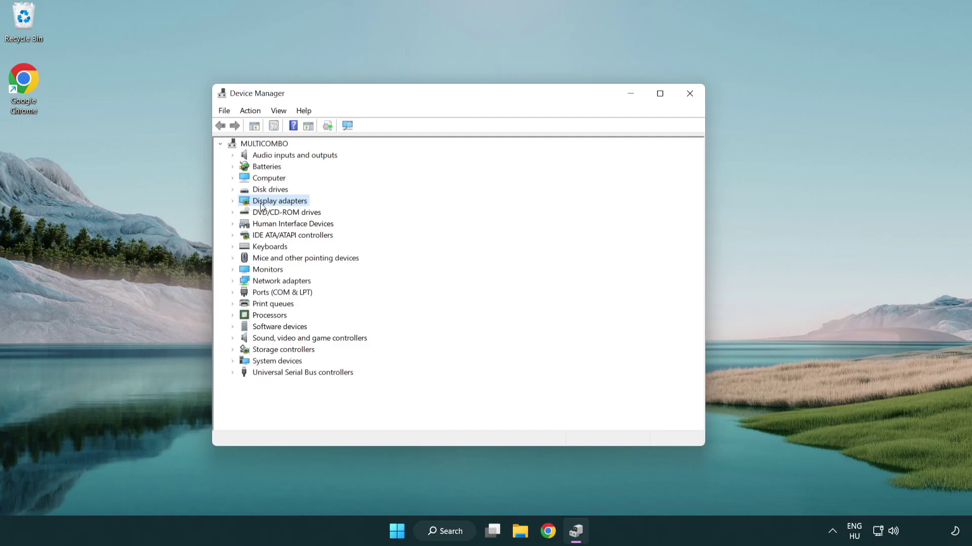
click(233, 202)
click(272, 215)
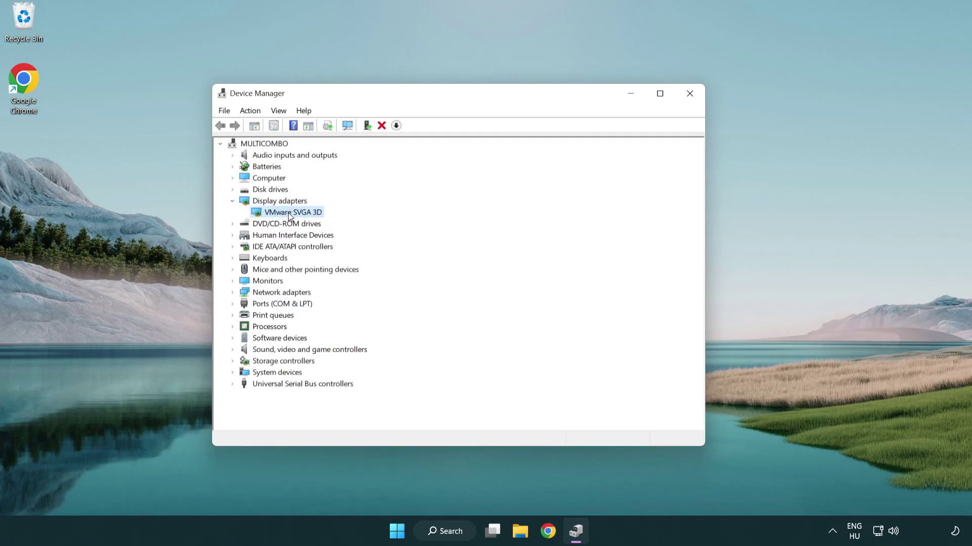
Step: Search automatically for a VMware SVGA 3D driver; the best driver is already installed
right_click(287, 214)
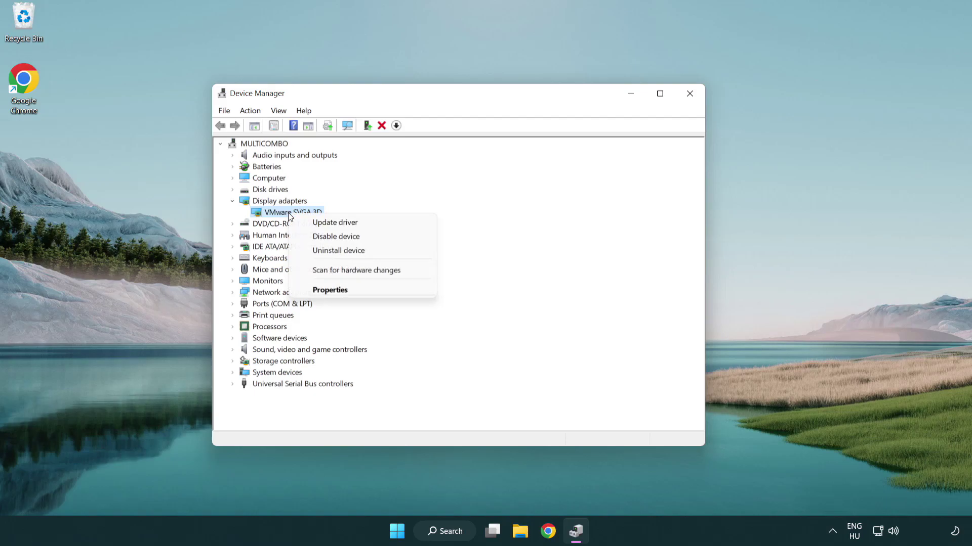
click(383, 224)
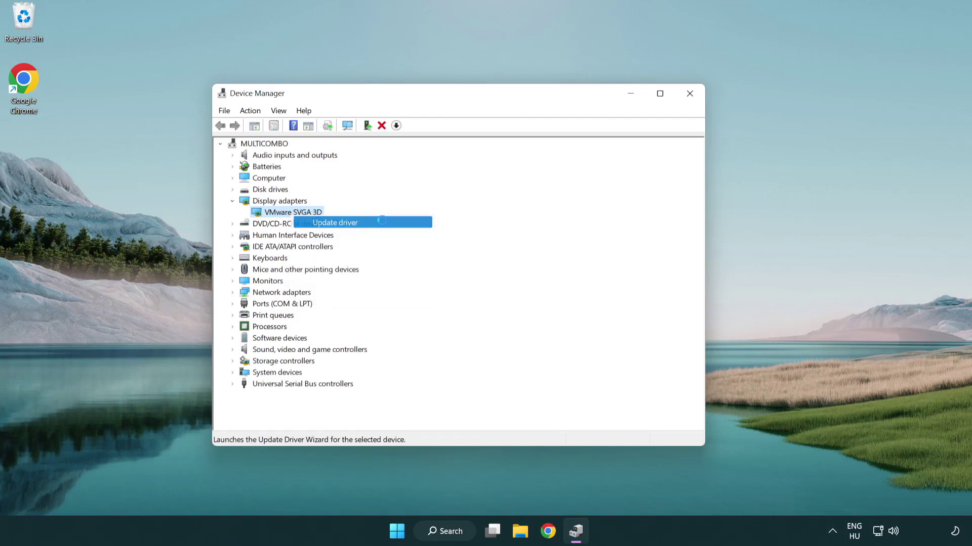
drag(403, 152, 421, 146)
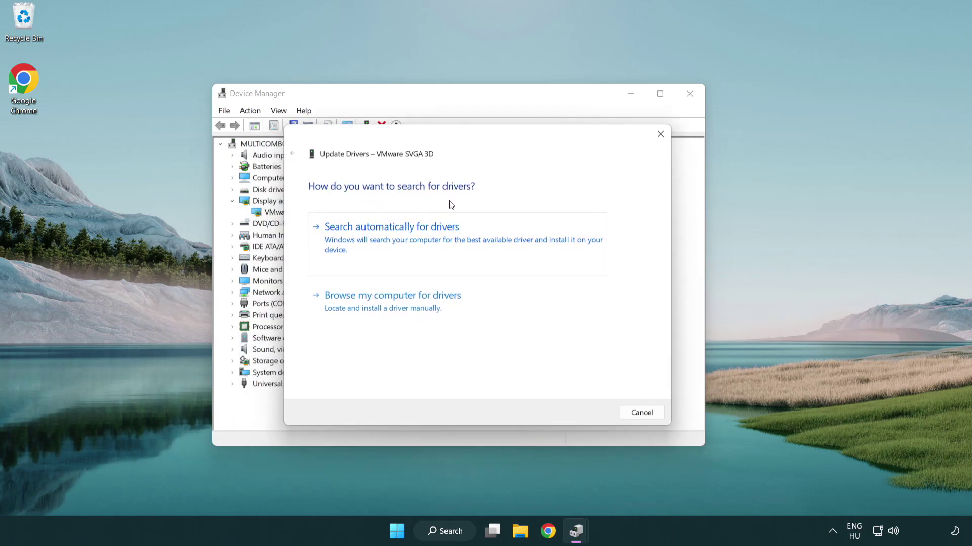
click(427, 239)
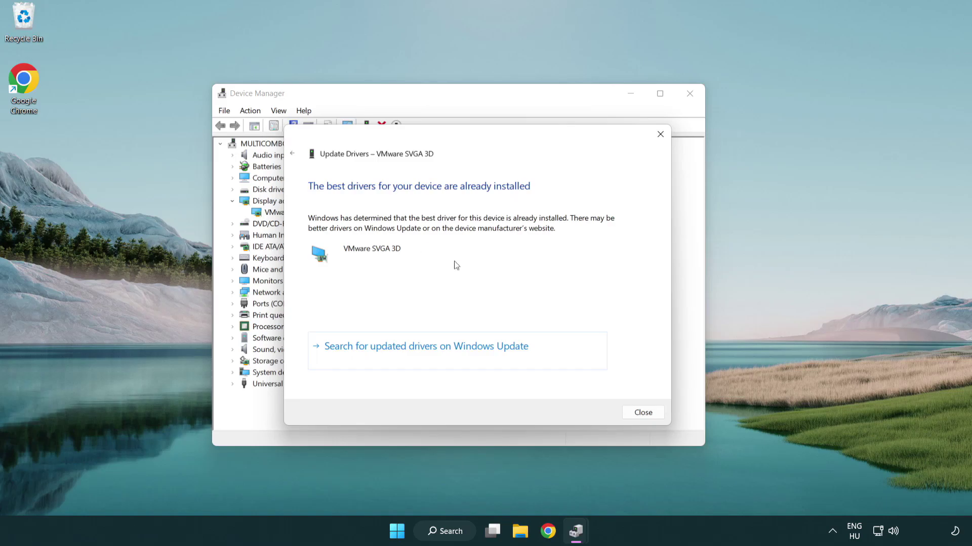
click(643, 414)
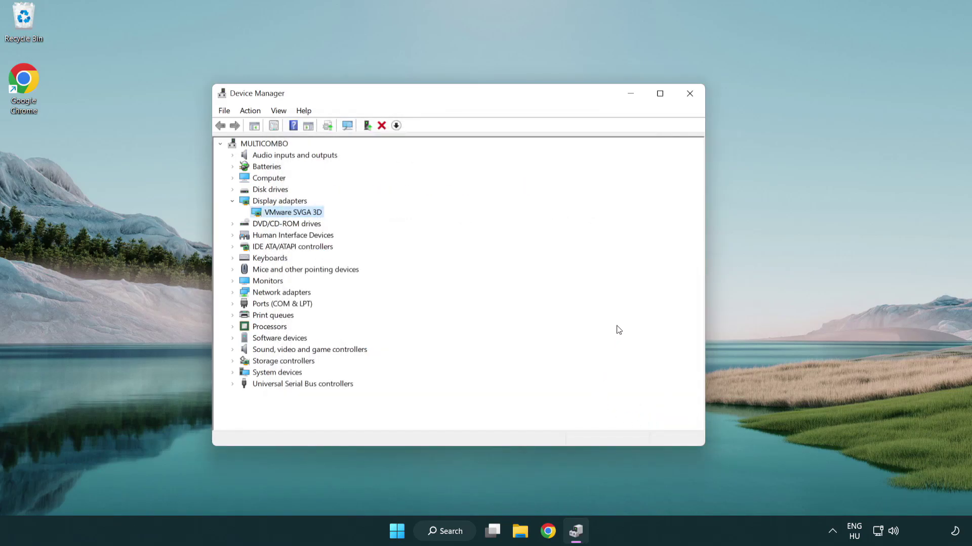
Step: Close Device Manager and search Windows for 'update'
click(691, 94)
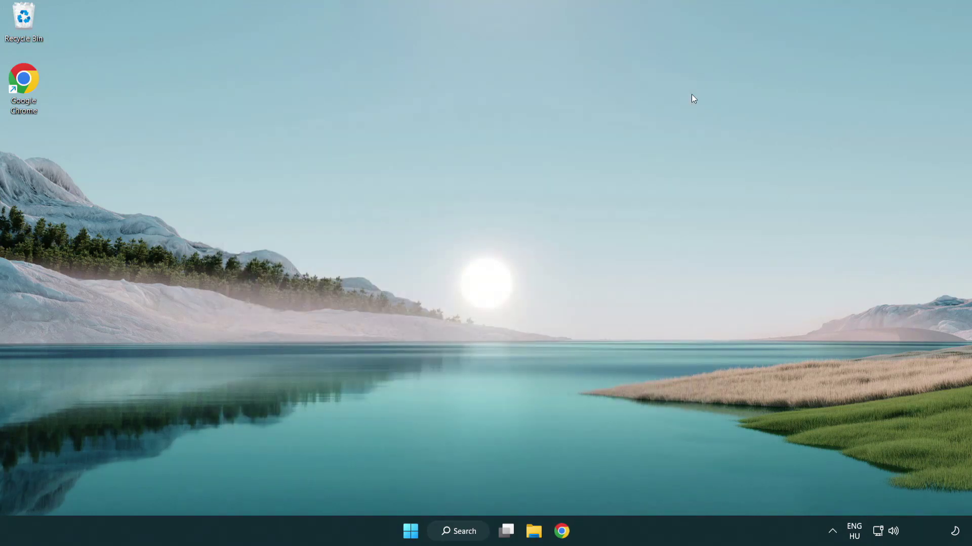
click(466, 529)
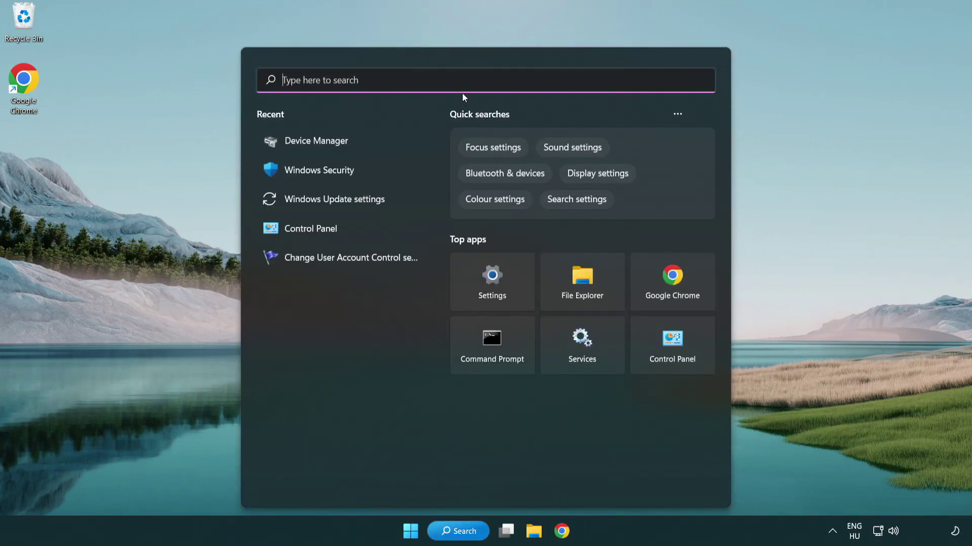
text(update)
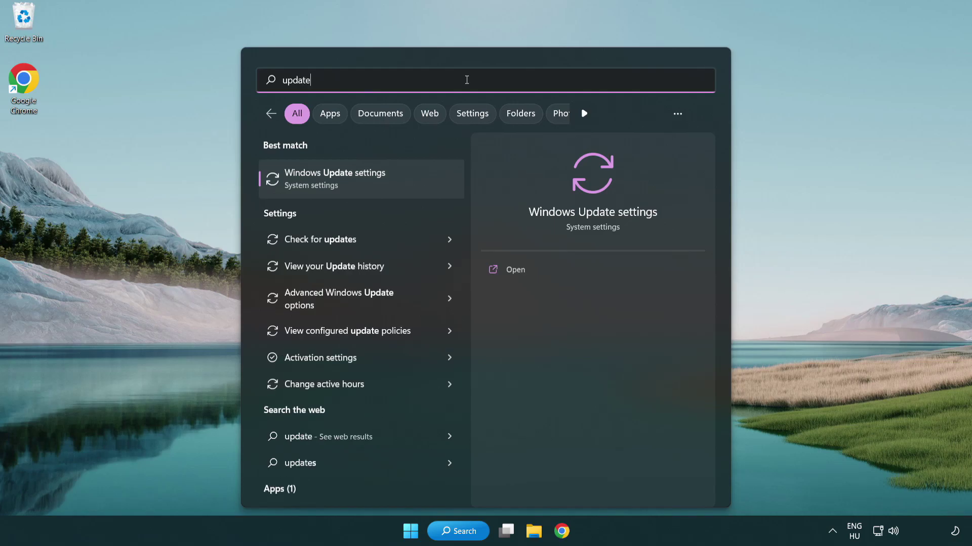
Step: Check for updates in Windows Update, confirm the PC is up to date, and close Settings
click(378, 183)
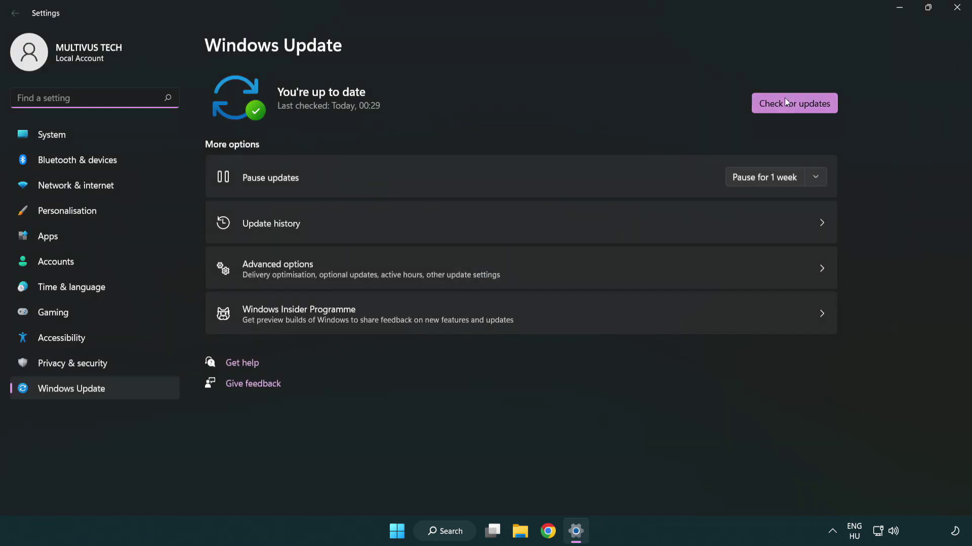
click(811, 110)
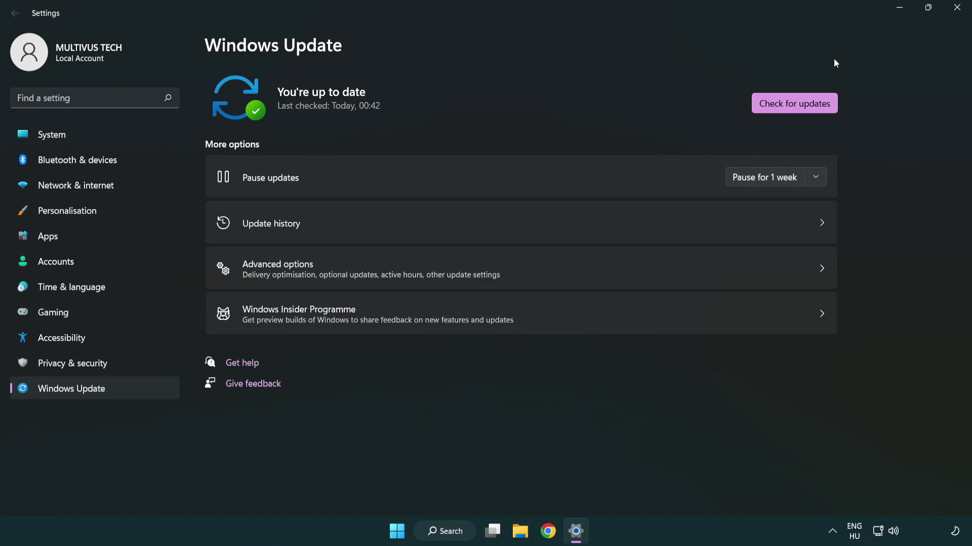
click(956, 10)
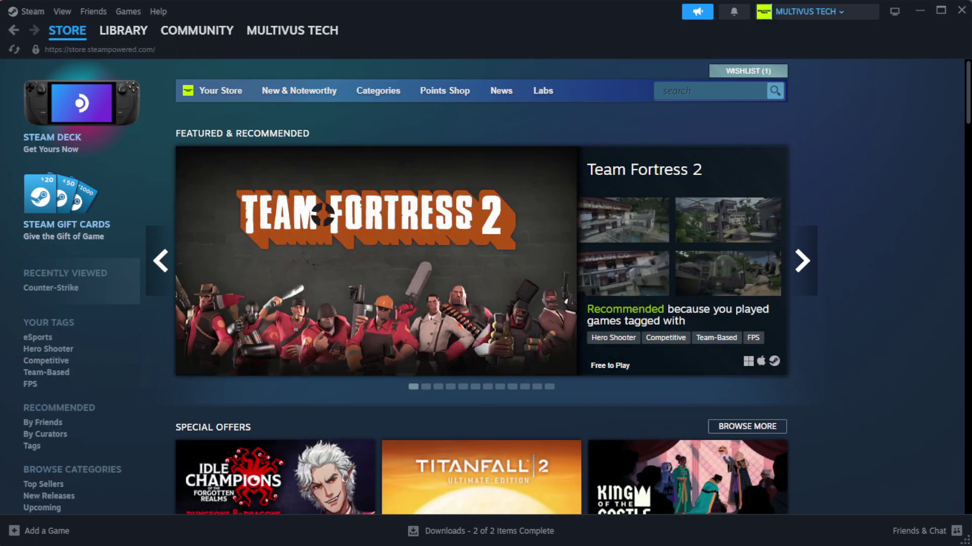
Step: Go to the Steam Library home and right-click YOUR NOT WORKING GAME in Favorites
mouse_move(121, 35)
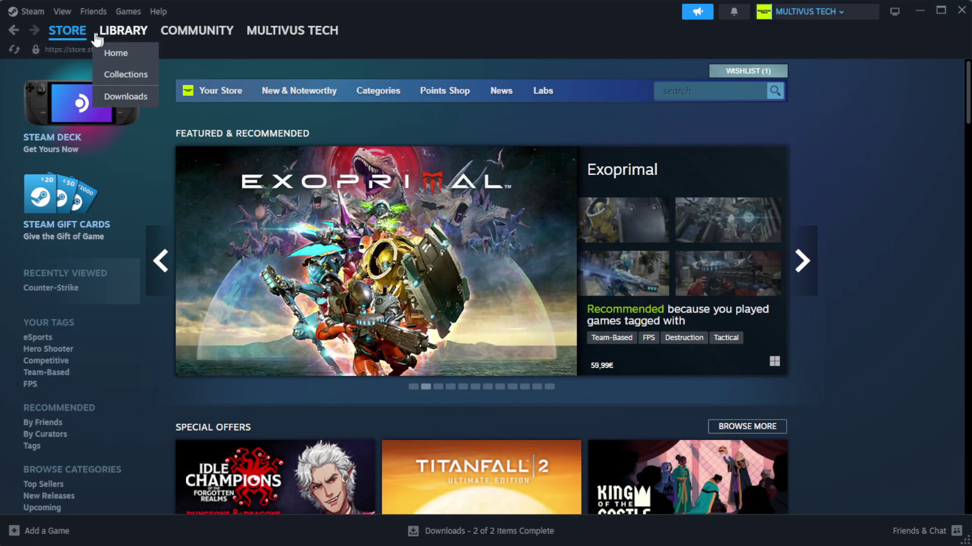
click(139, 53)
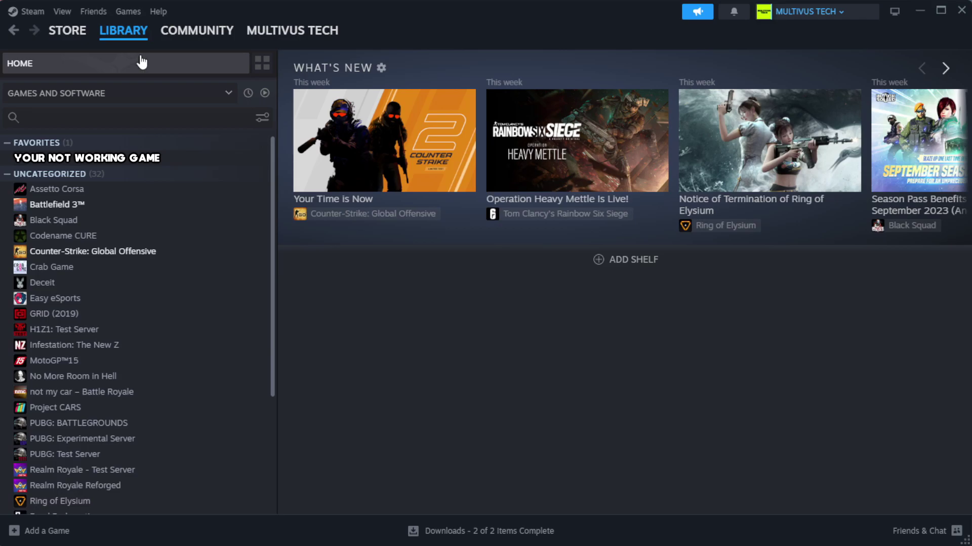
right_click(239, 161)
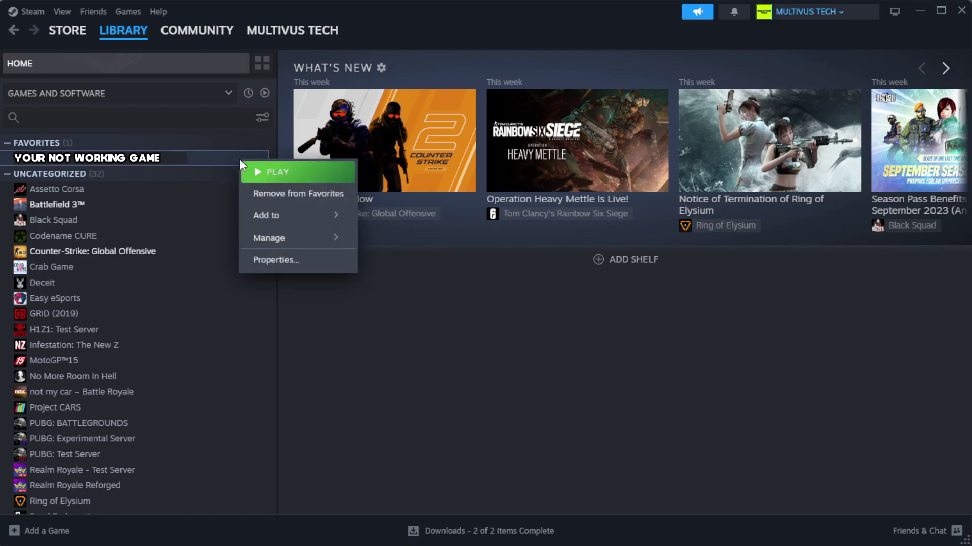
Step: Verify the integrity of the game's installed files; all 1039 files validate
click(308, 268)
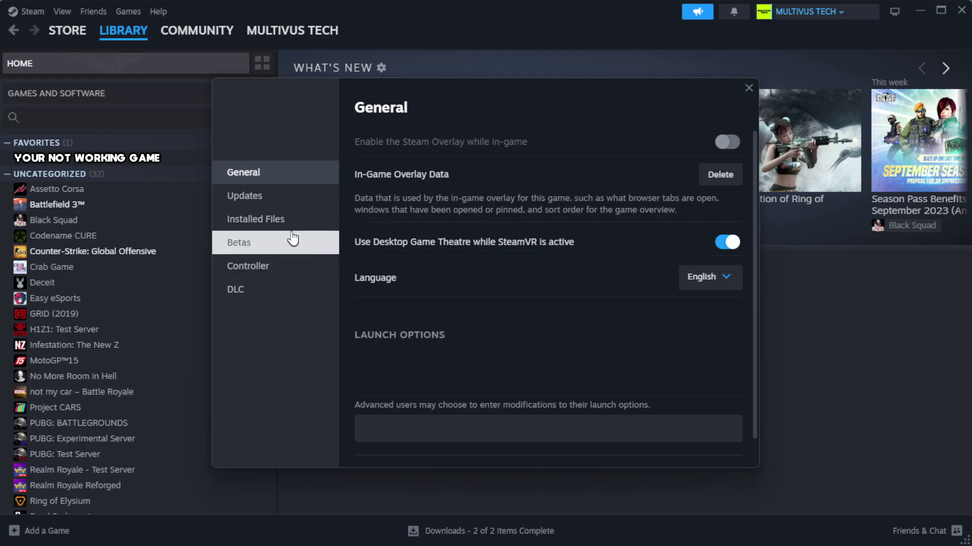
click(319, 231)
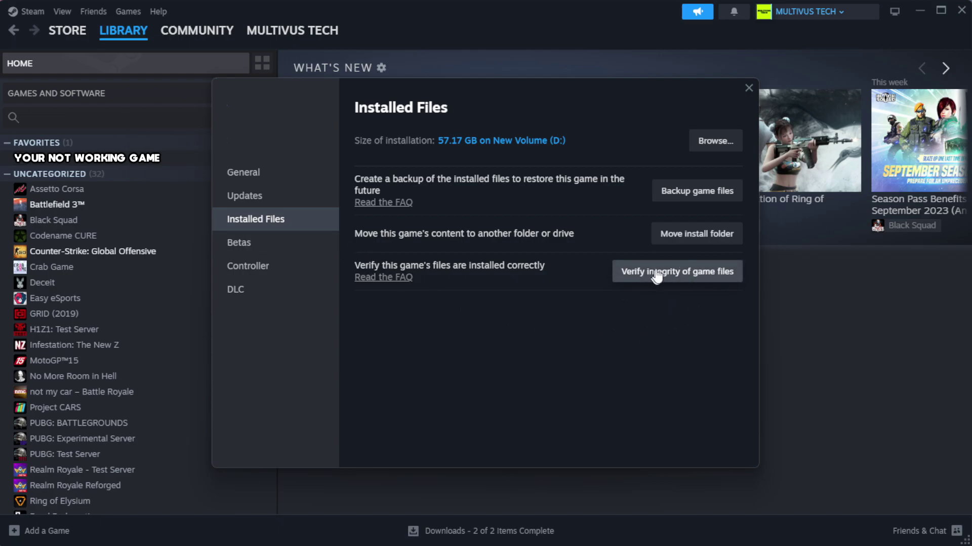
click(683, 282)
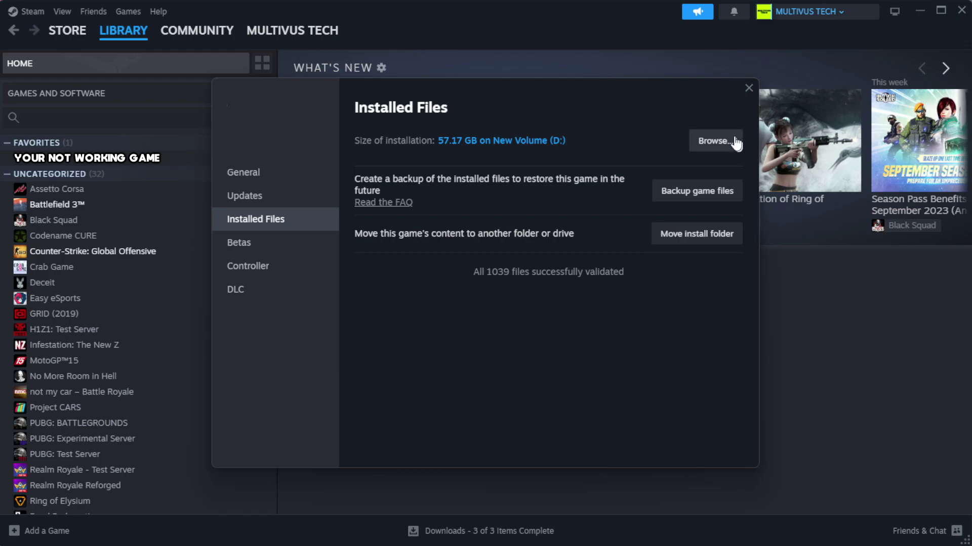
Step: Open the game's install folder and the Properties of the YOUR NOT WORKING GAME shortcut
click(714, 142)
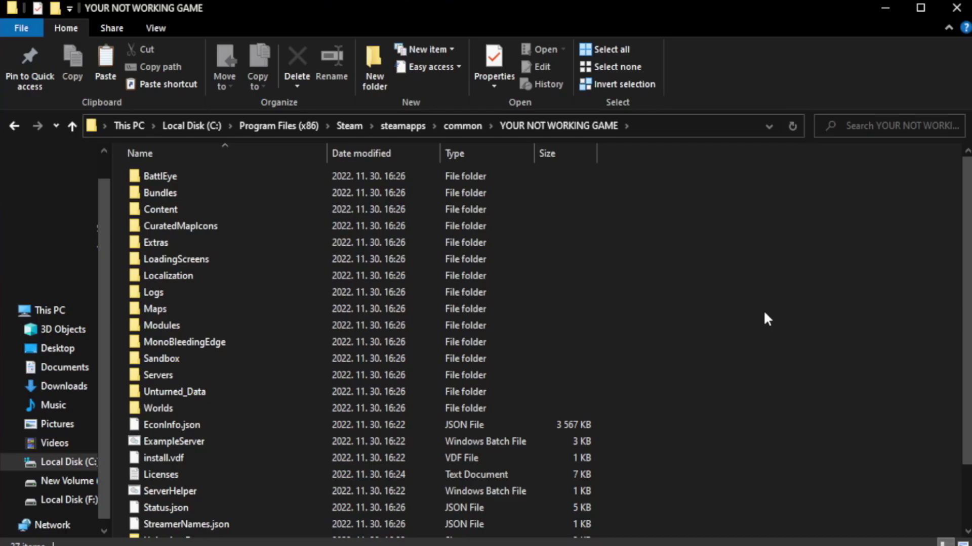
scroll(967, 272, down, 2)
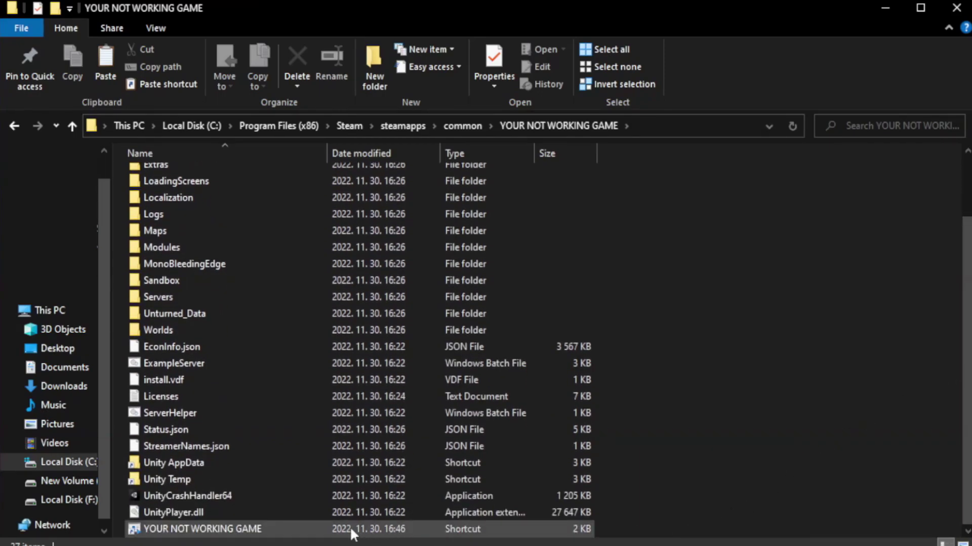
click(354, 529)
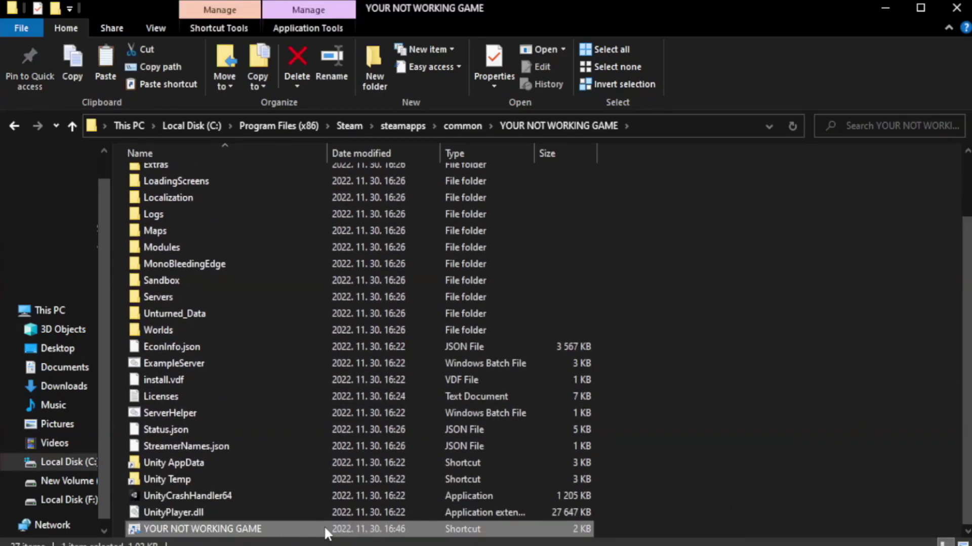
right_click(324, 530)
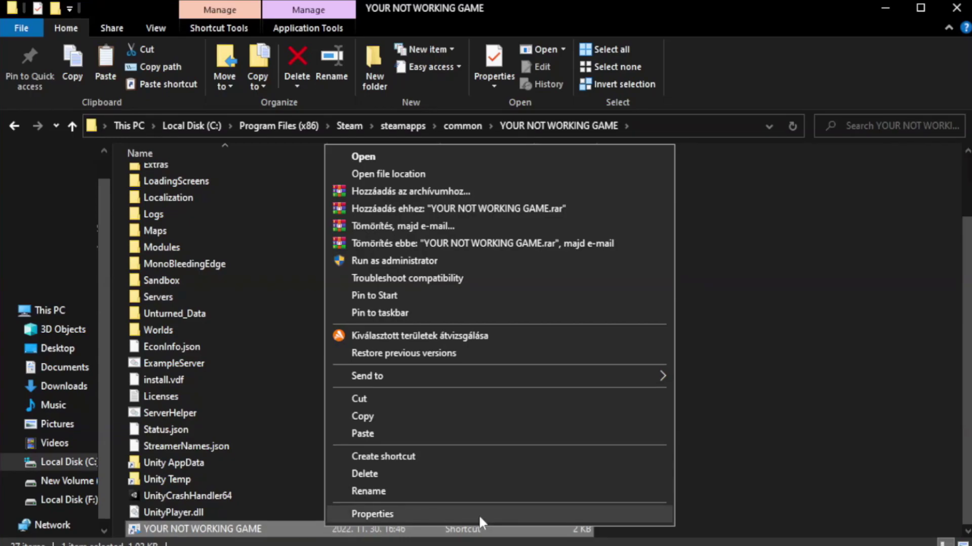
click(496, 514)
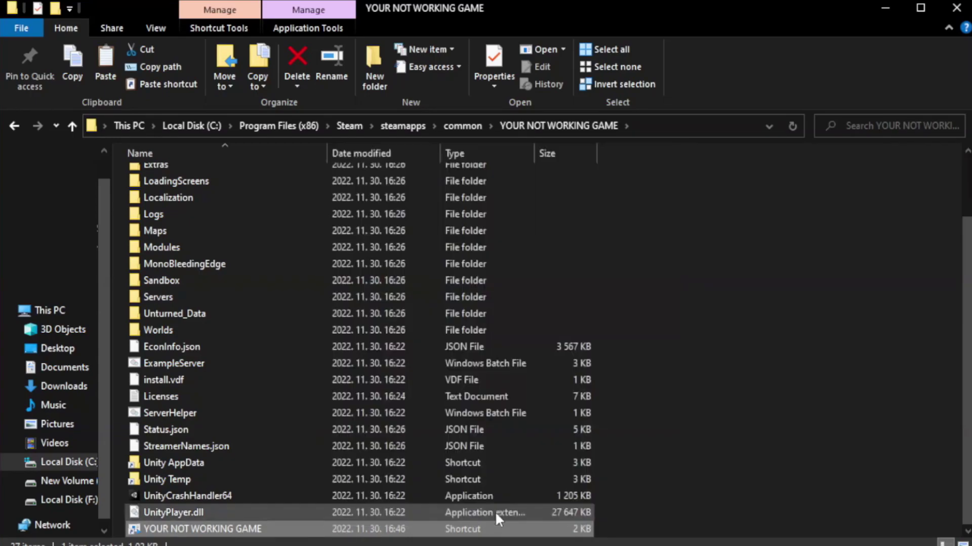
Step: Set the shortcut to Windows 8 compatibility mode, run as administrator, fullscreen optimizations disabled, and save
drag(484, 273, 489, 101)
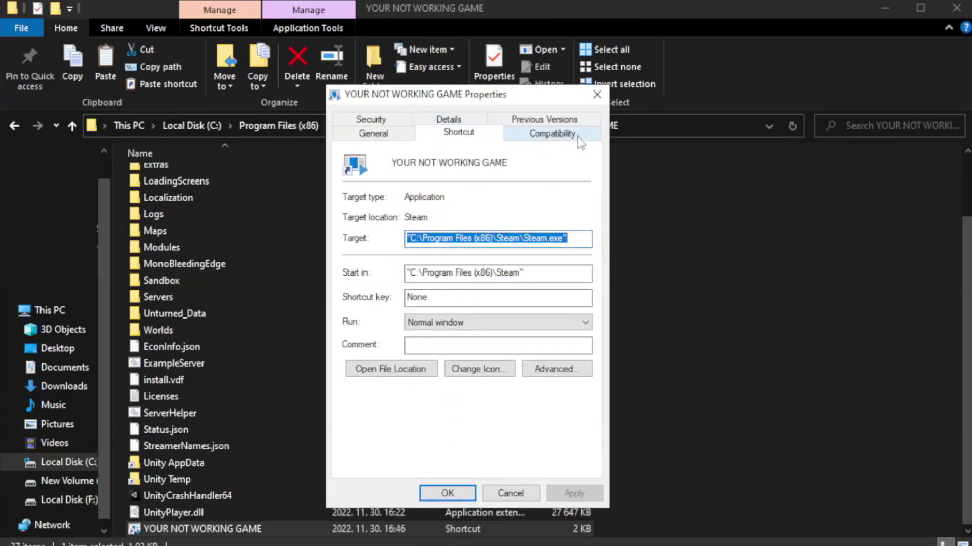
click(546, 135)
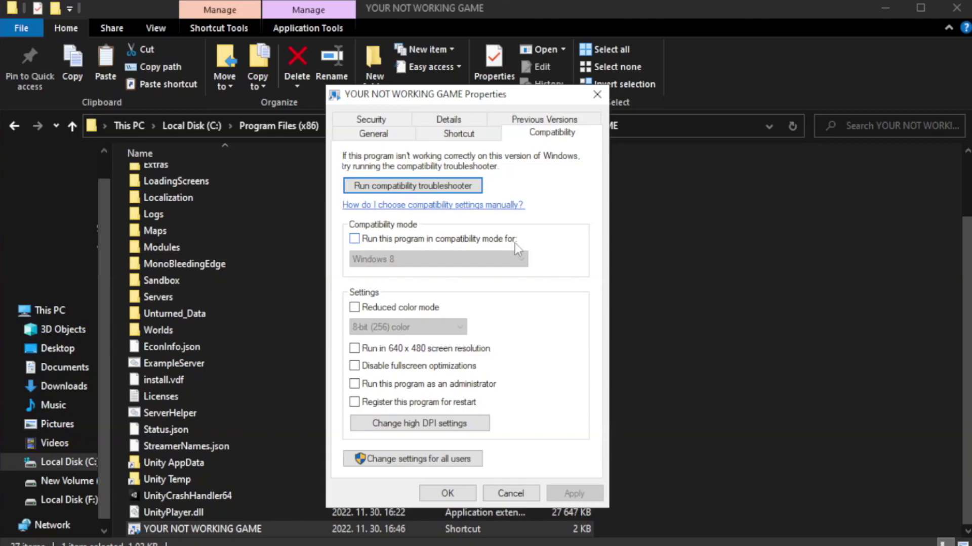
click(384, 238)
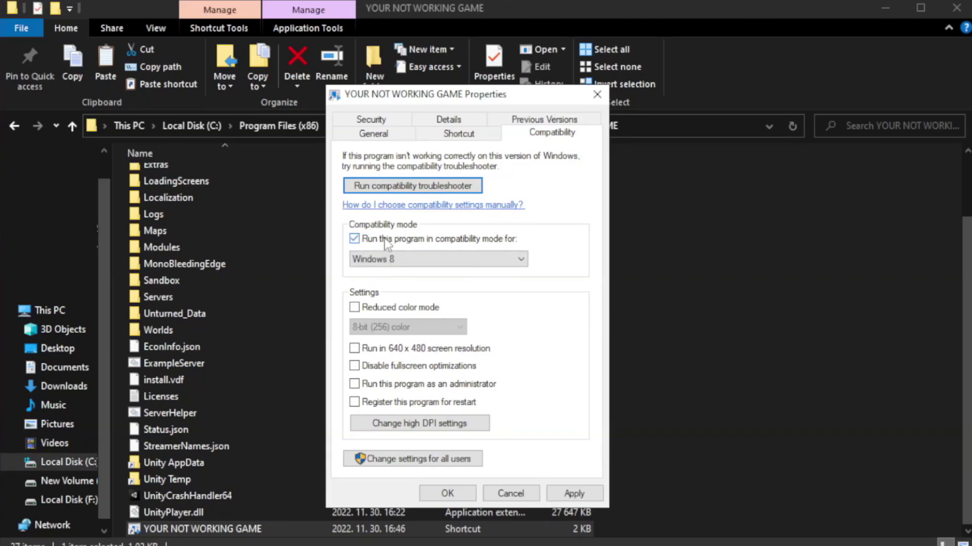
click(428, 258)
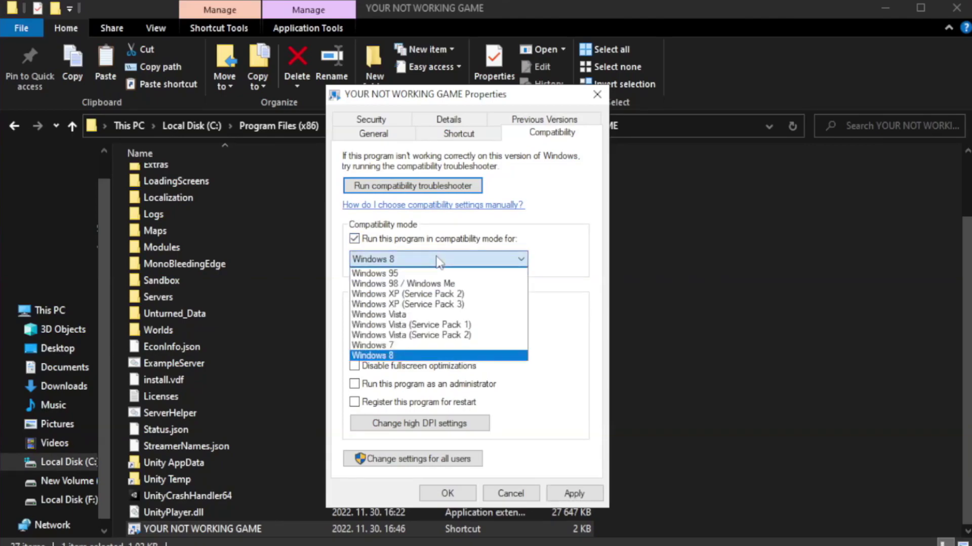
click(412, 356)
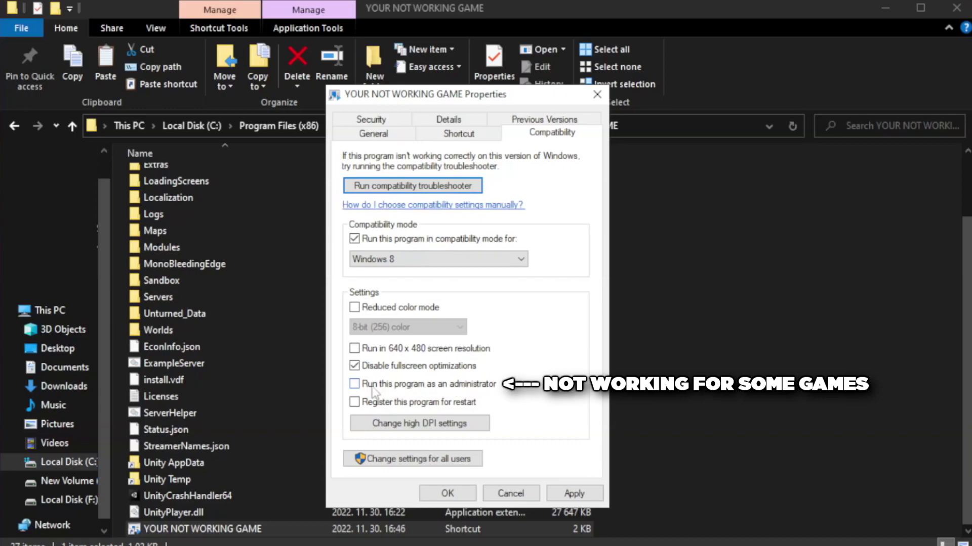
click(382, 392)
click(575, 494)
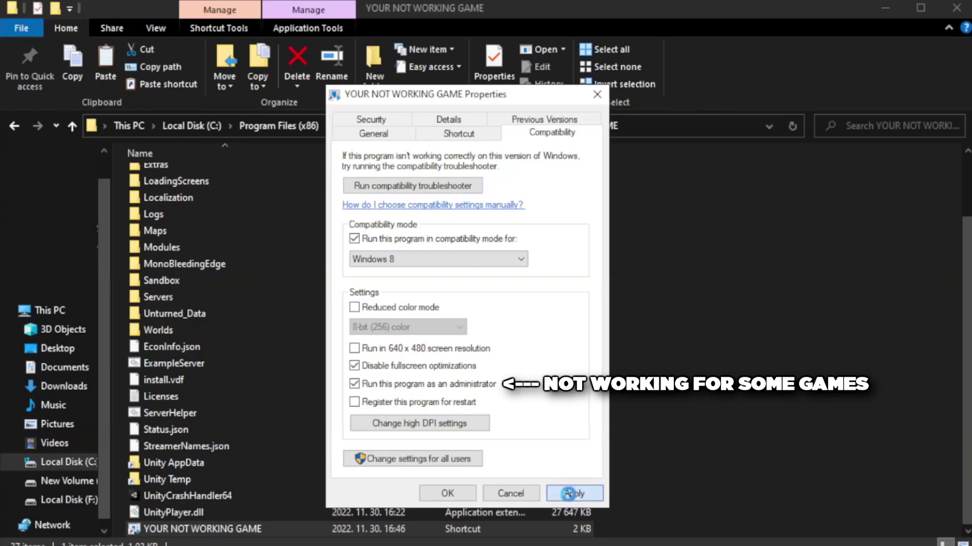
click(447, 494)
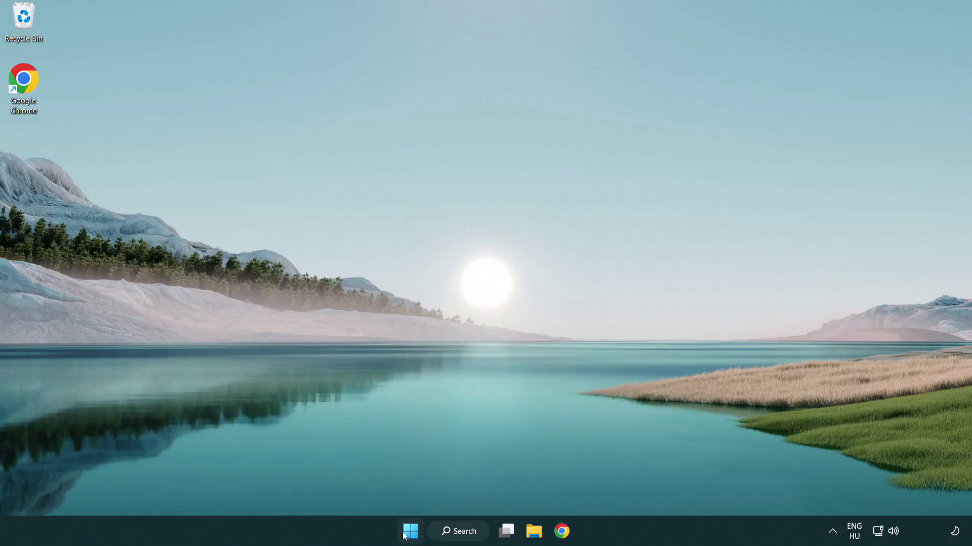
Step: Right-click the Start button to bring up the Win+X system tools menu
right_click(411, 535)
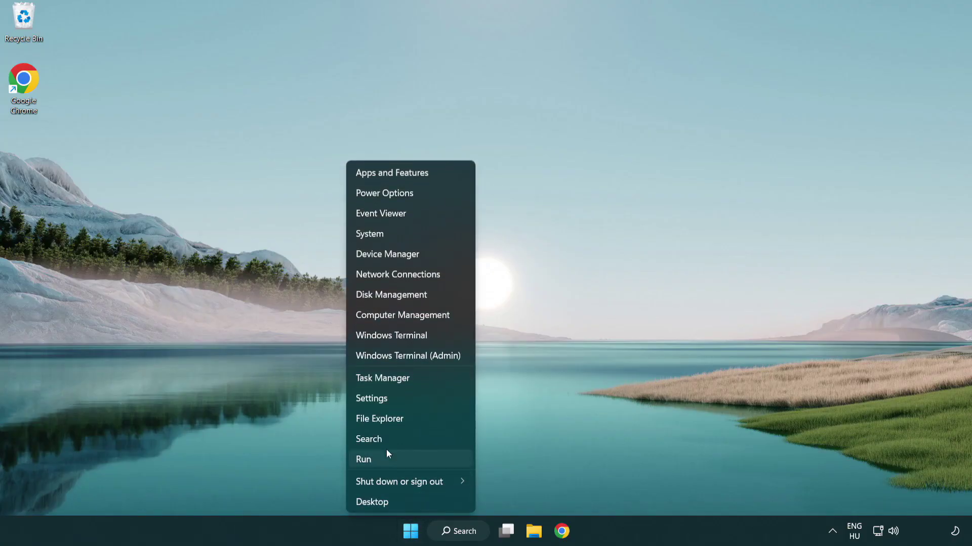
Step: In Task Manager's Startup tab, disable Terminal, Phone Link, Cortana and Windows Security notifications
click(430, 383)
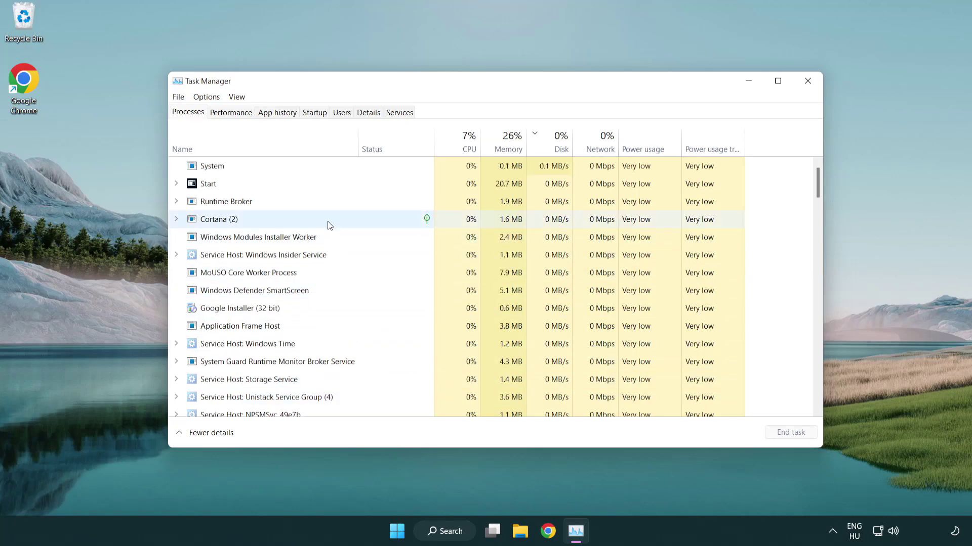
click(316, 113)
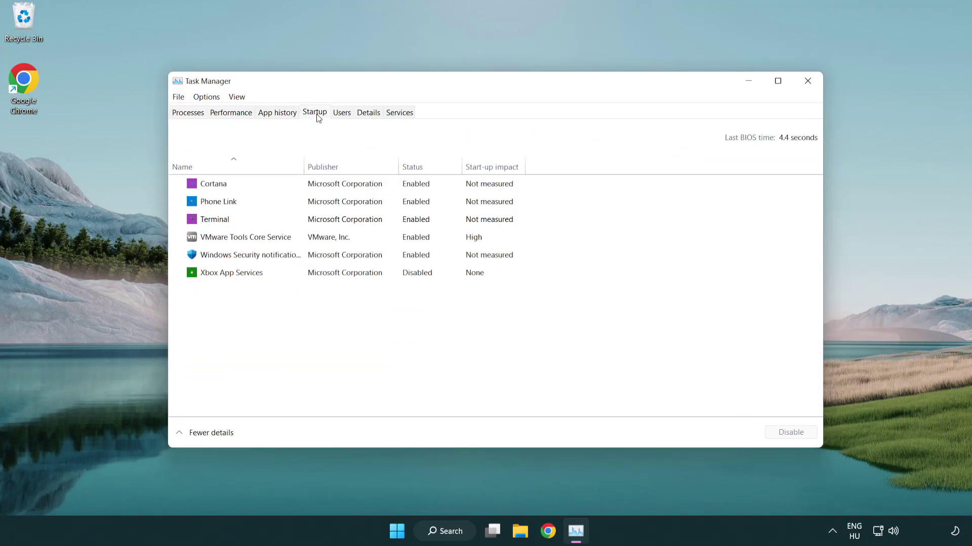
click(318, 222)
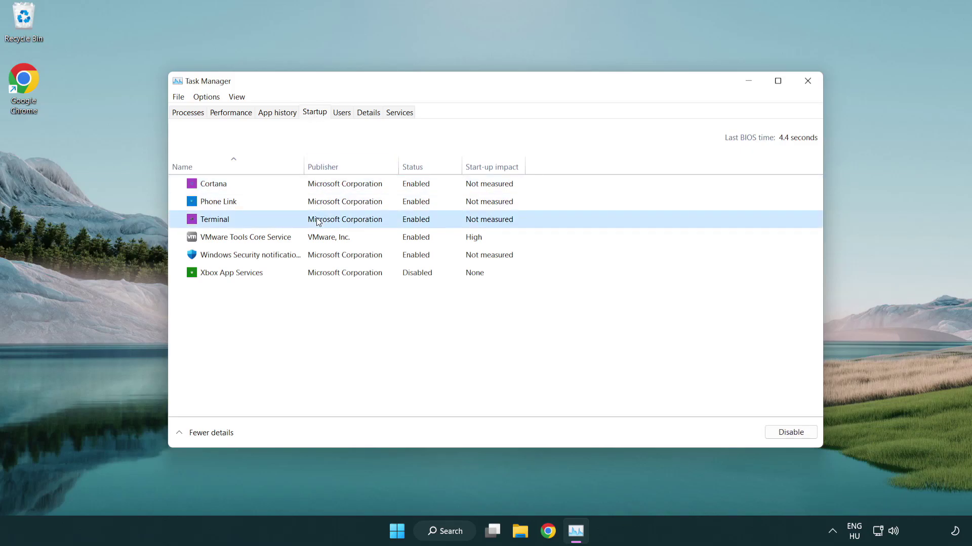
click(782, 433)
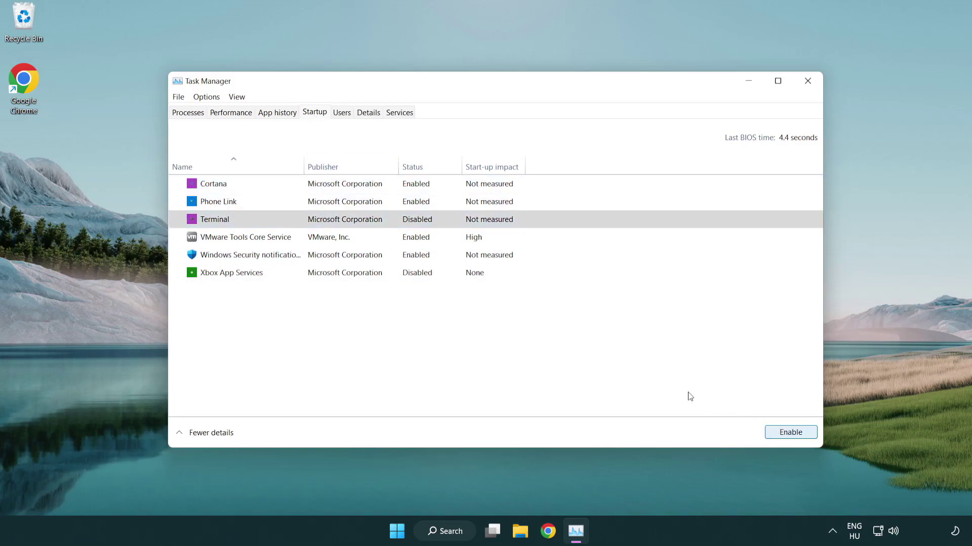
click(404, 205)
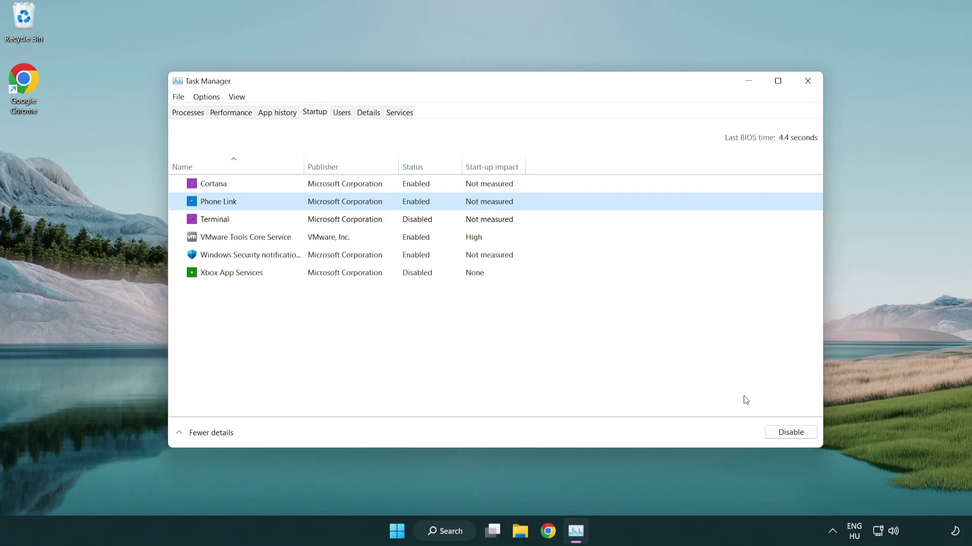
click(789, 433)
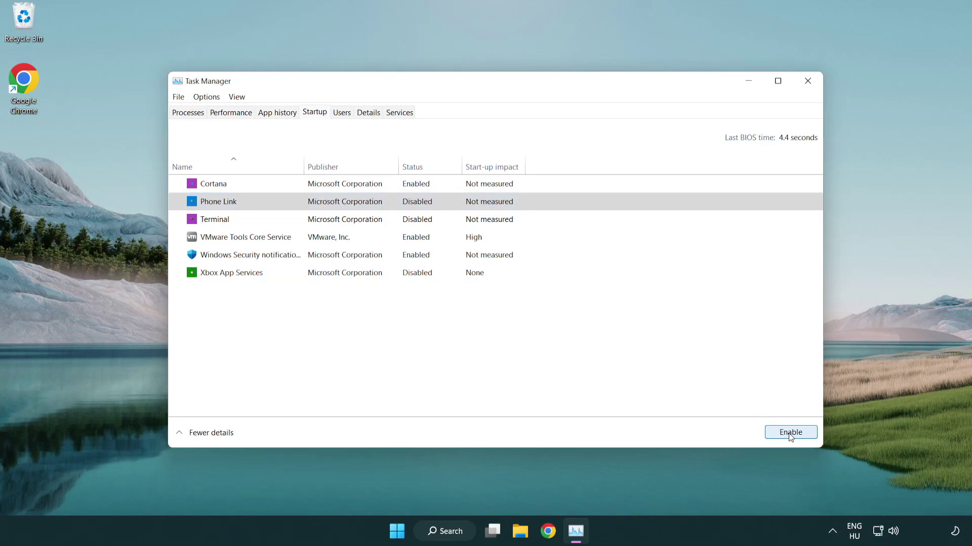
click(347, 189)
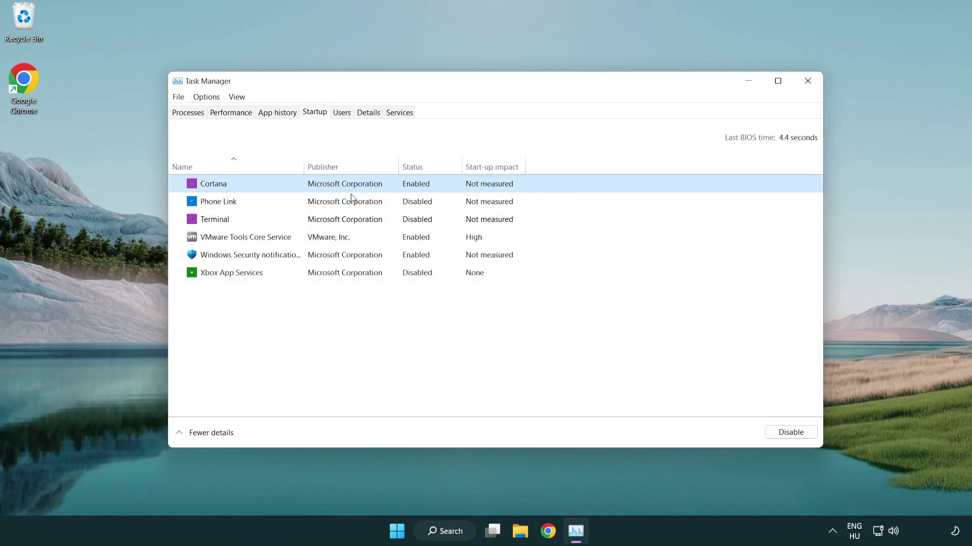
click(772, 431)
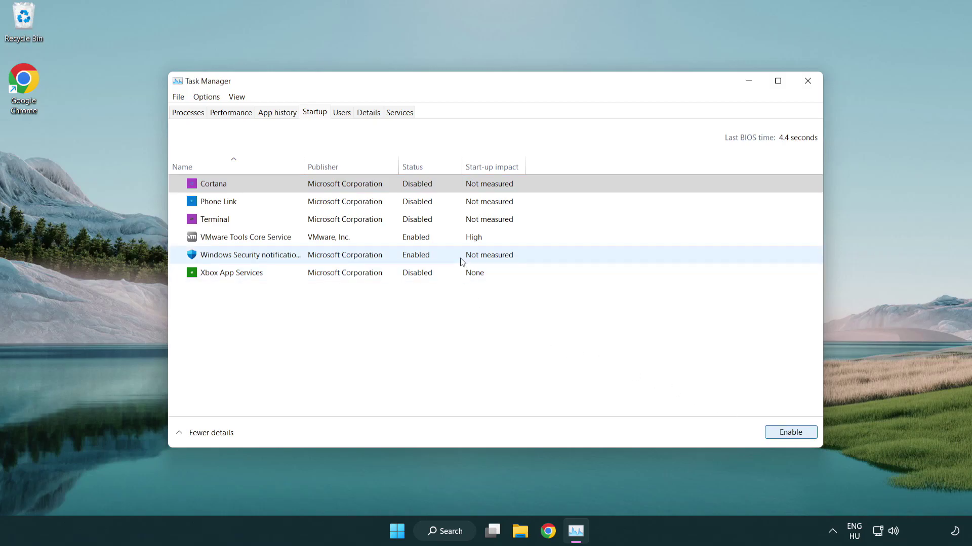
click(462, 261)
click(766, 431)
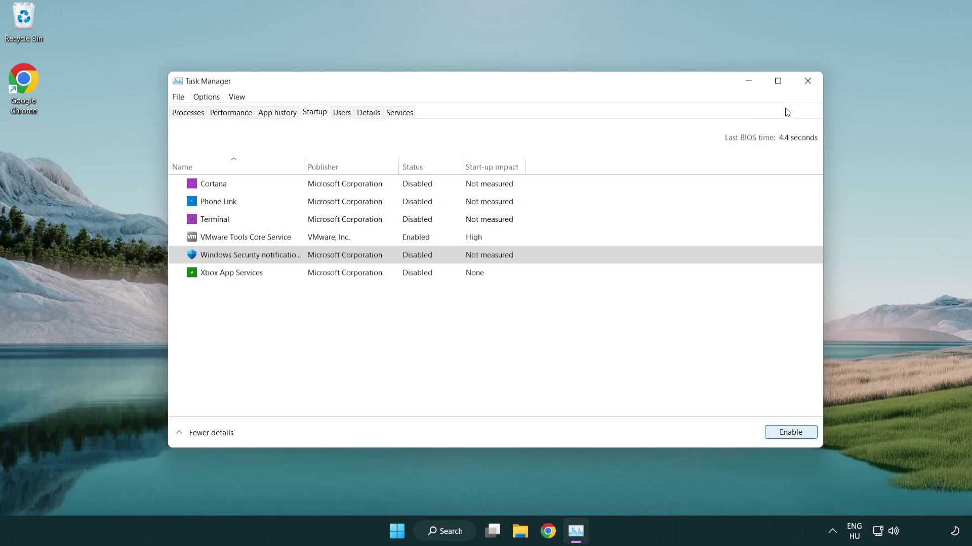
Step: Close Task Manager and launch Command Prompt as administrator from a 'cmd' search
click(811, 88)
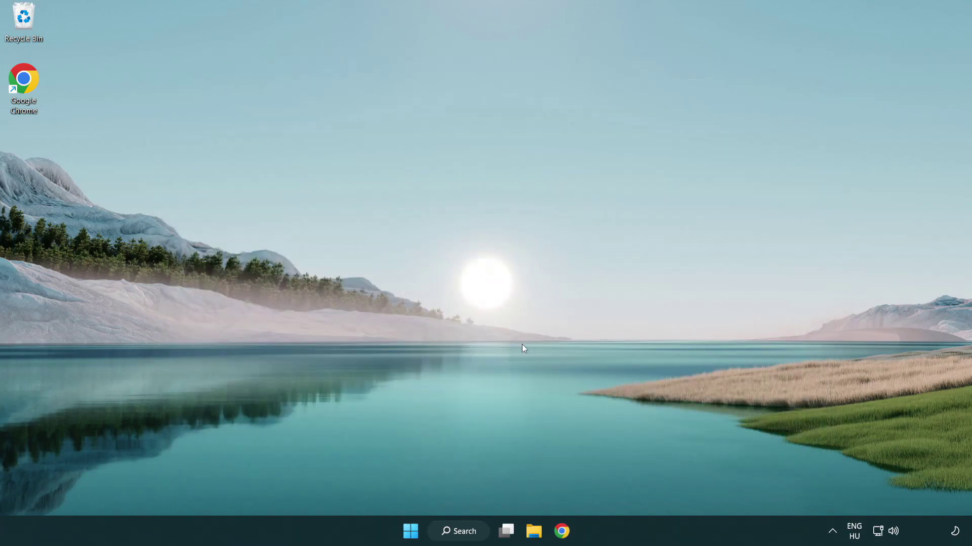
click(451, 530)
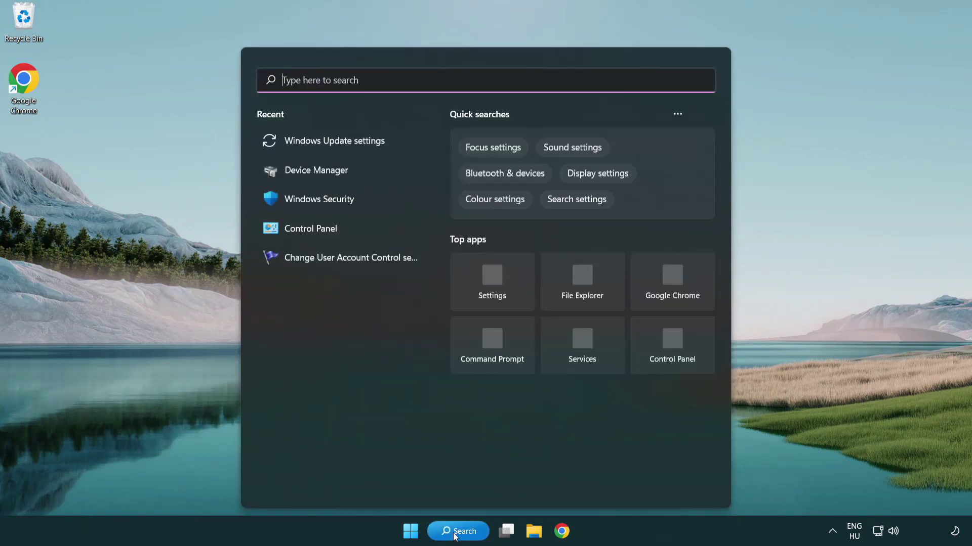
text(c)
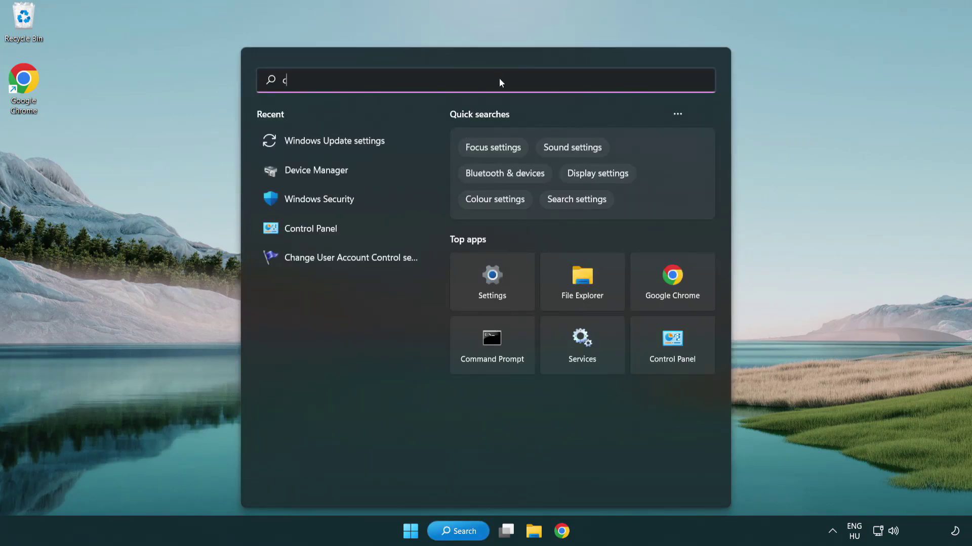
text(md)
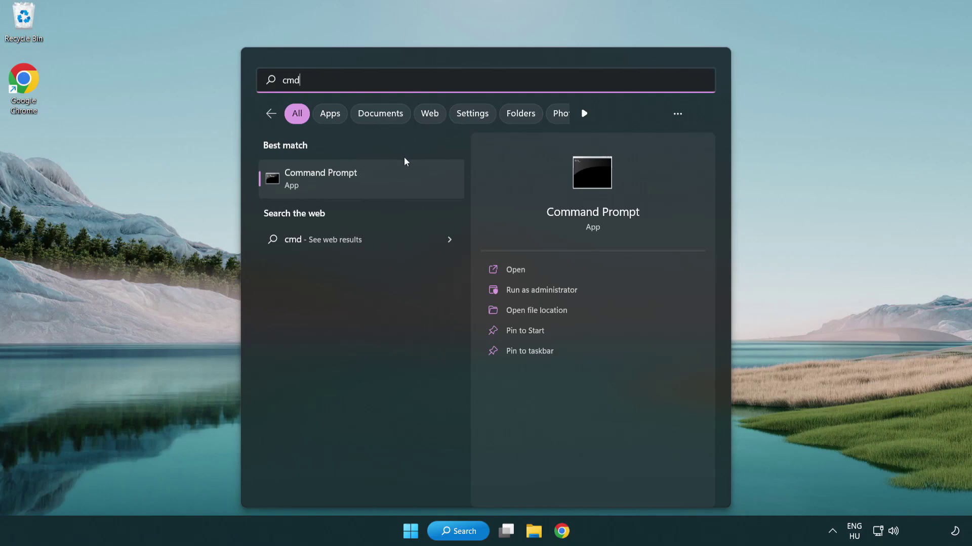
right_click(373, 185)
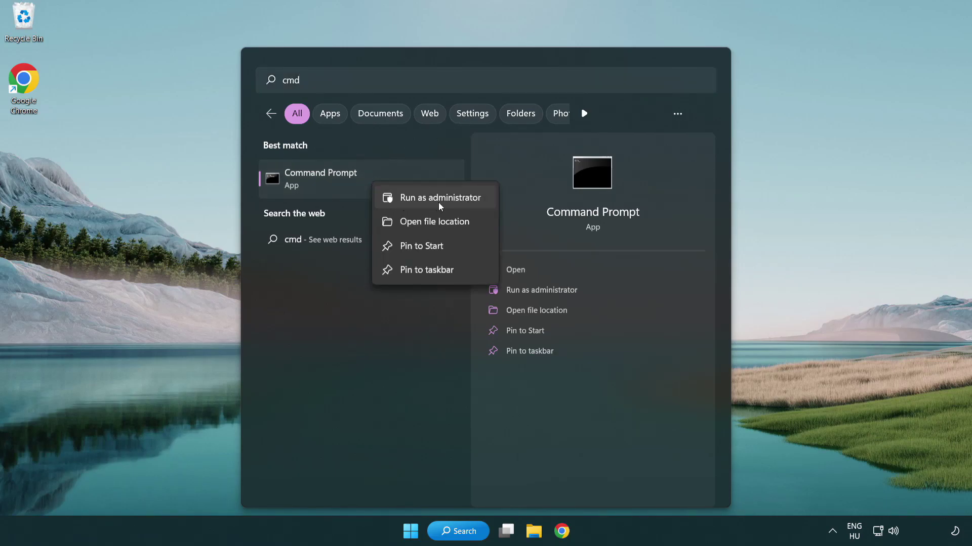
click(439, 199)
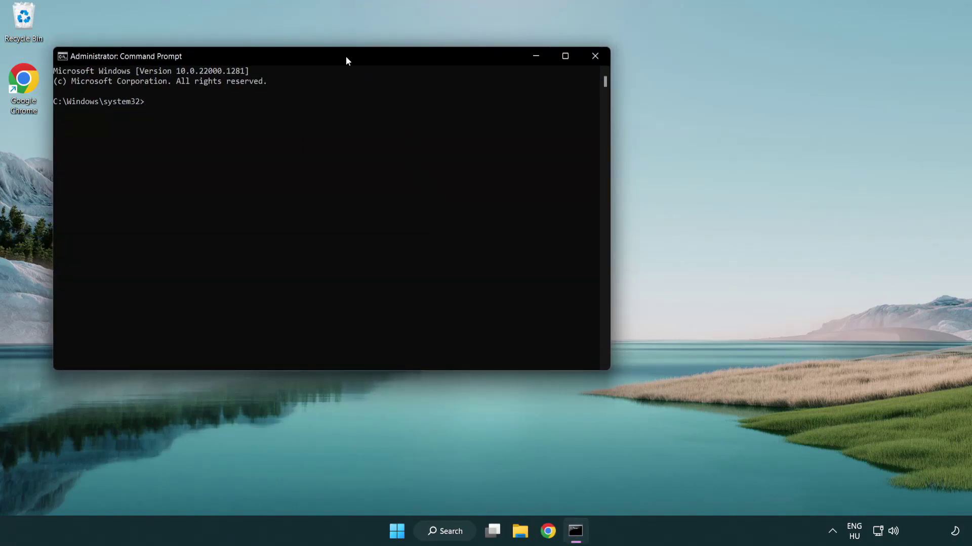
Step: Run sfc /scannow in the elevated Command Prompt until verification reaches 100%
drag(347, 61, 489, 104)
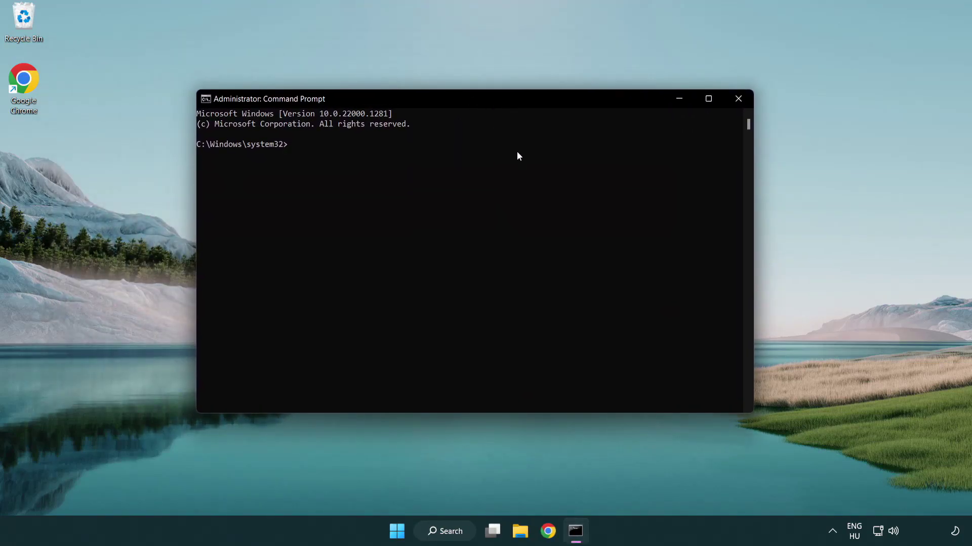
text(sfc /)
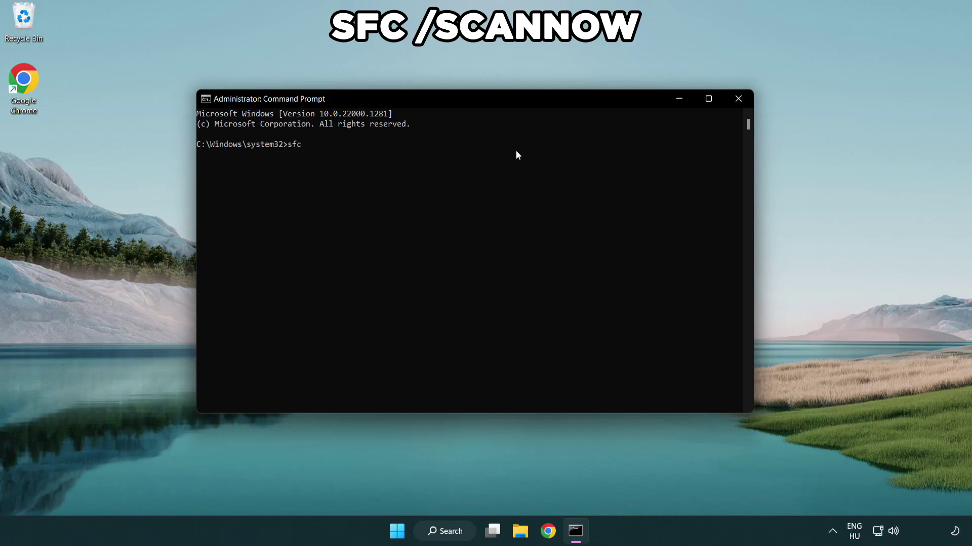
text(scannow)
key(Return)
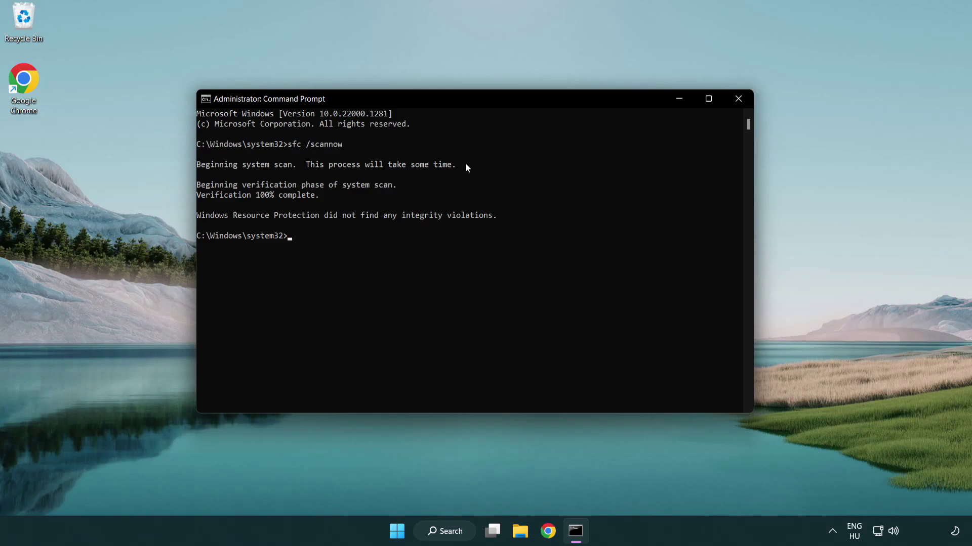
Step: Close the elevated Command Prompt and bring up the Start menu power options
click(738, 99)
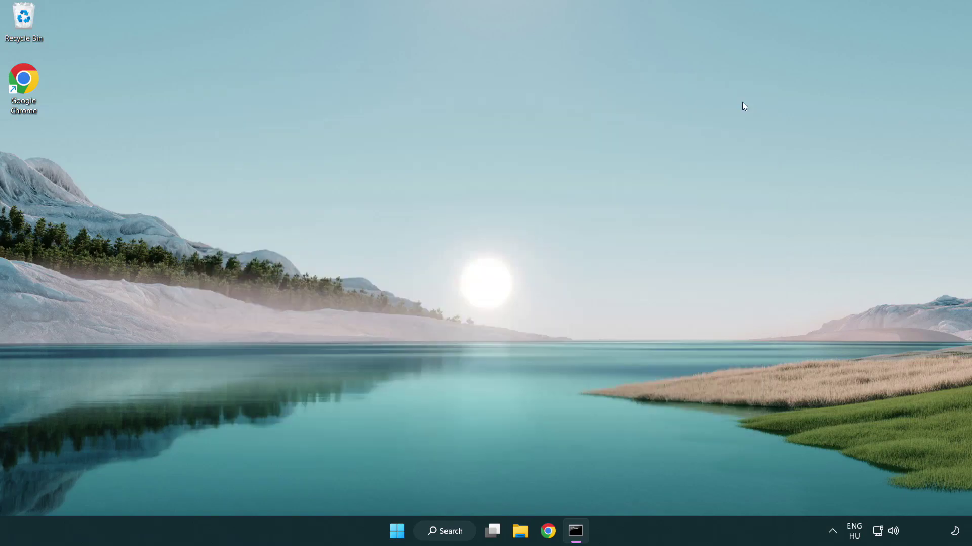
click(411, 531)
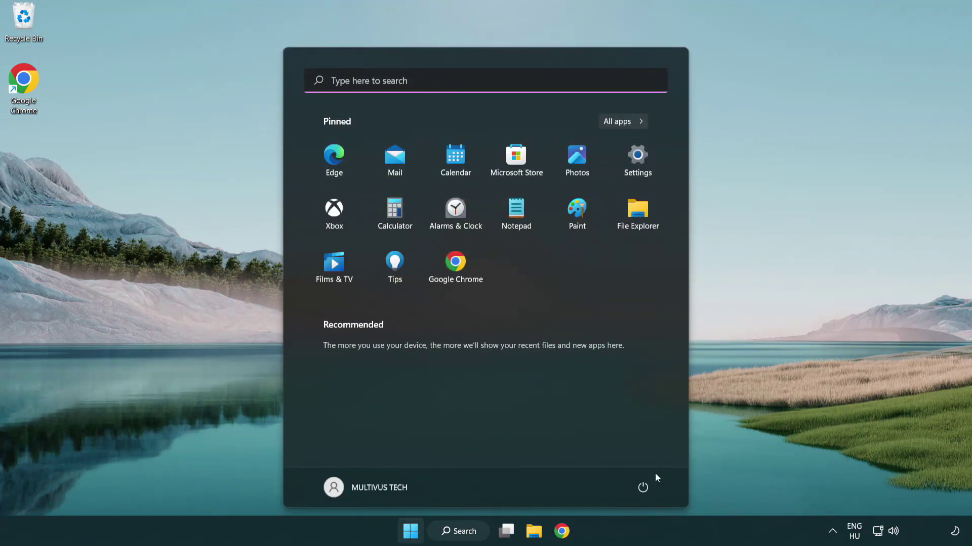
click(643, 486)
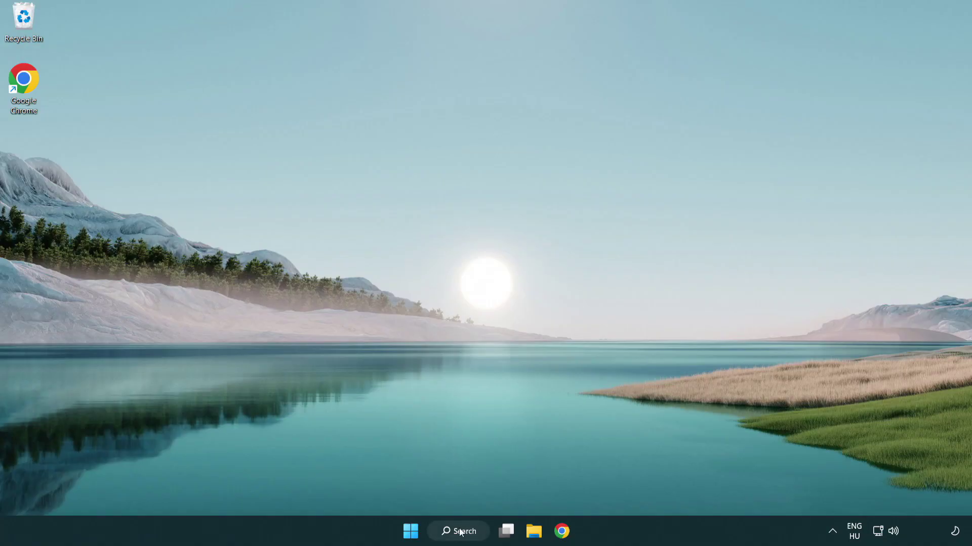
Step: Search for 'security' and open the Windows Security app
click(458, 532)
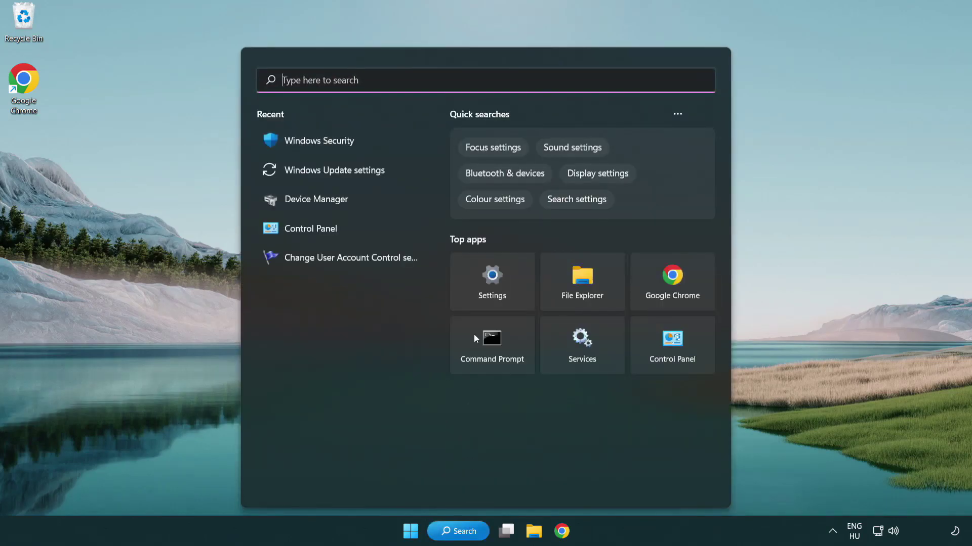
text(se)
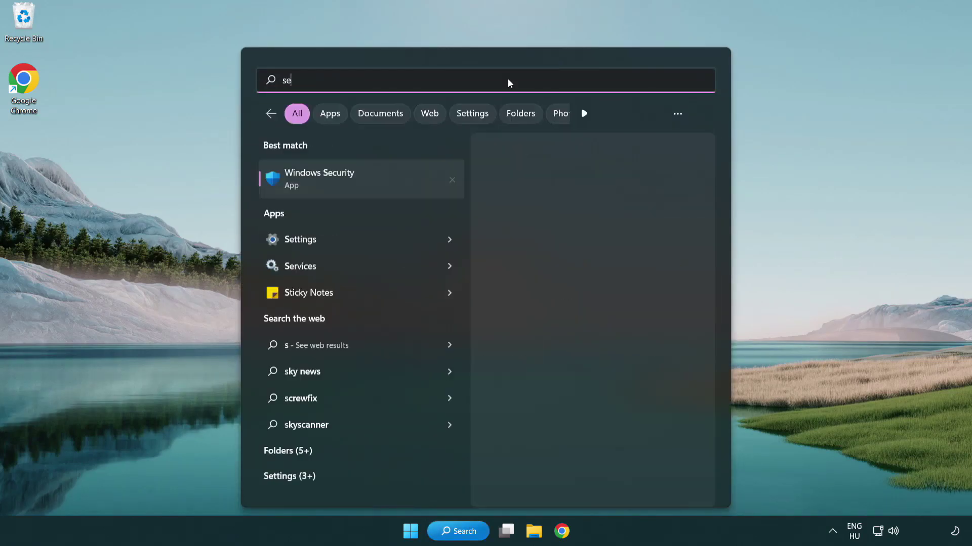
text(curi)
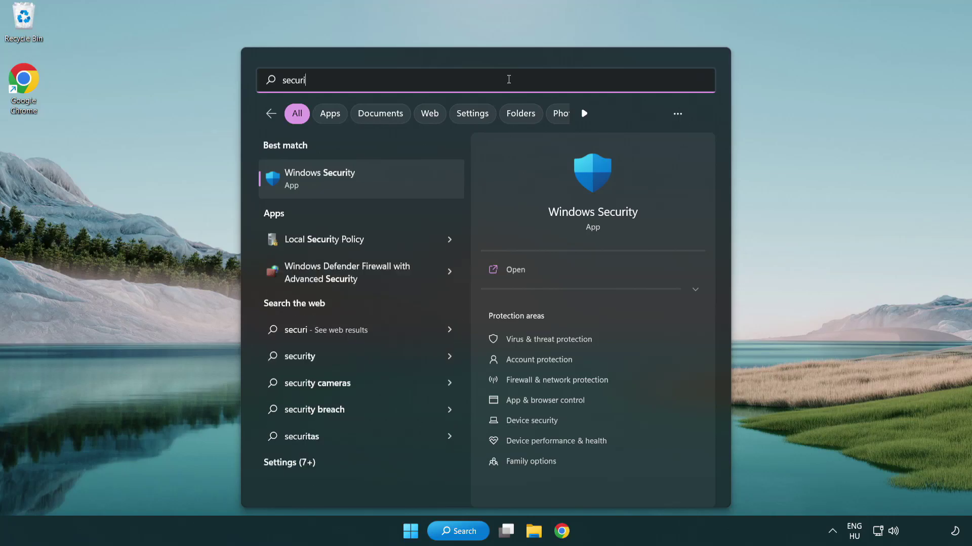
text(ty)
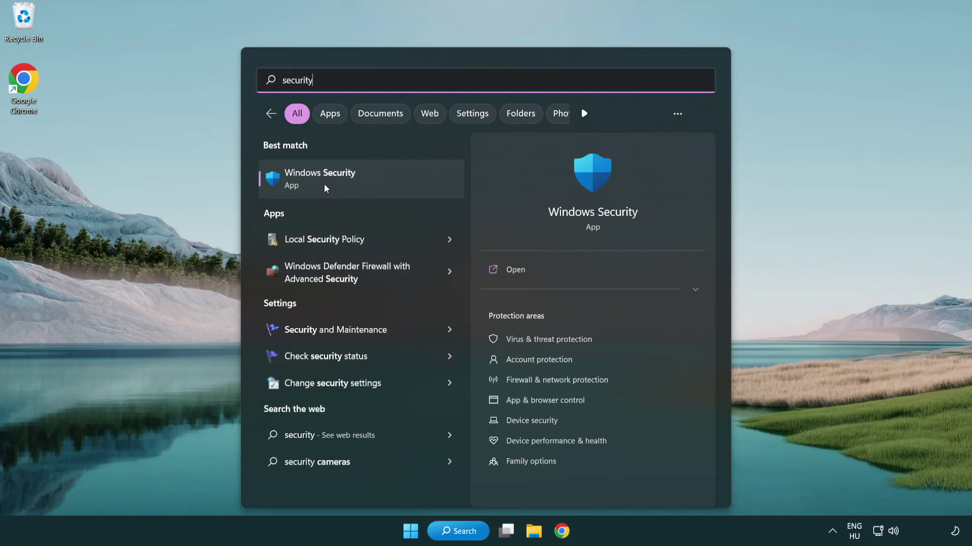
click(398, 188)
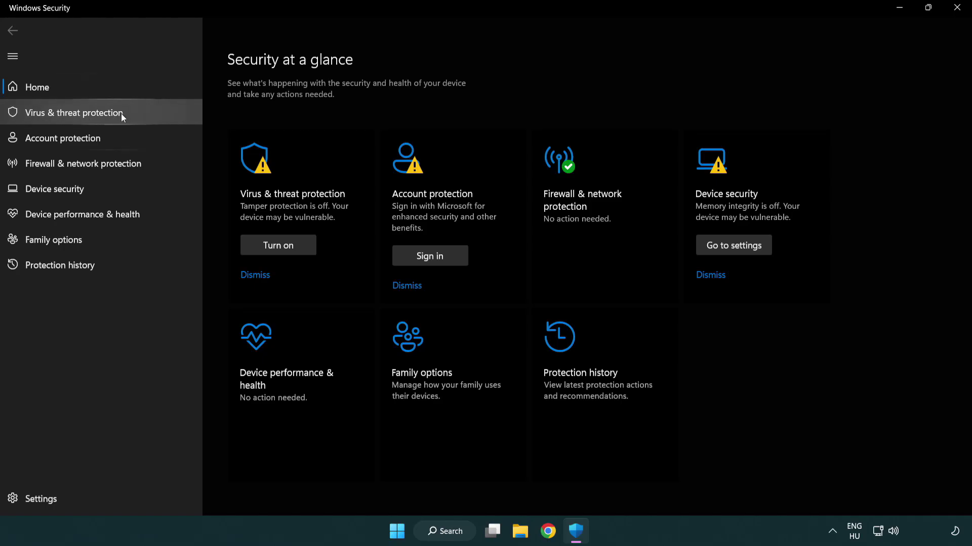
Step: Go to Virus & threat protection settings and open Add or remove exclusions
click(146, 116)
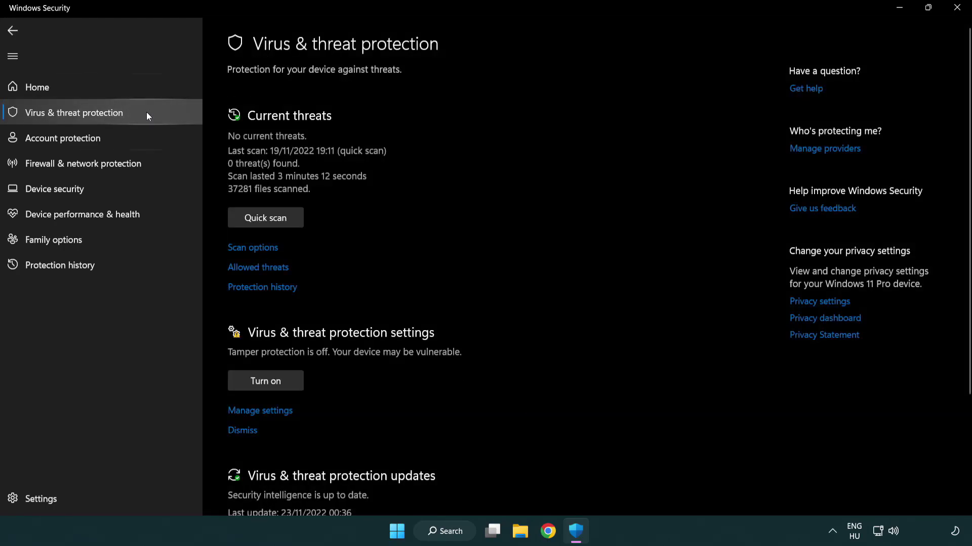
scroll(275, 218, down, 2)
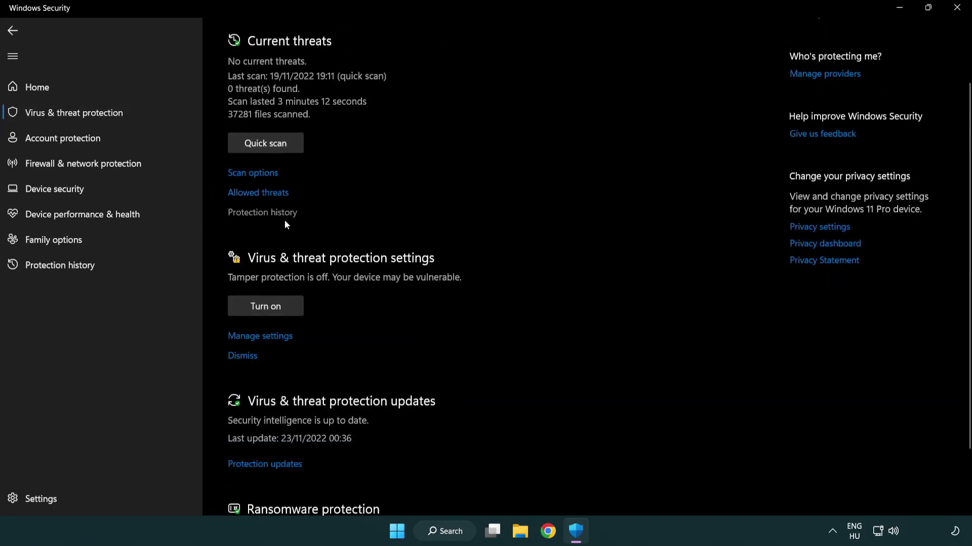
click(258, 337)
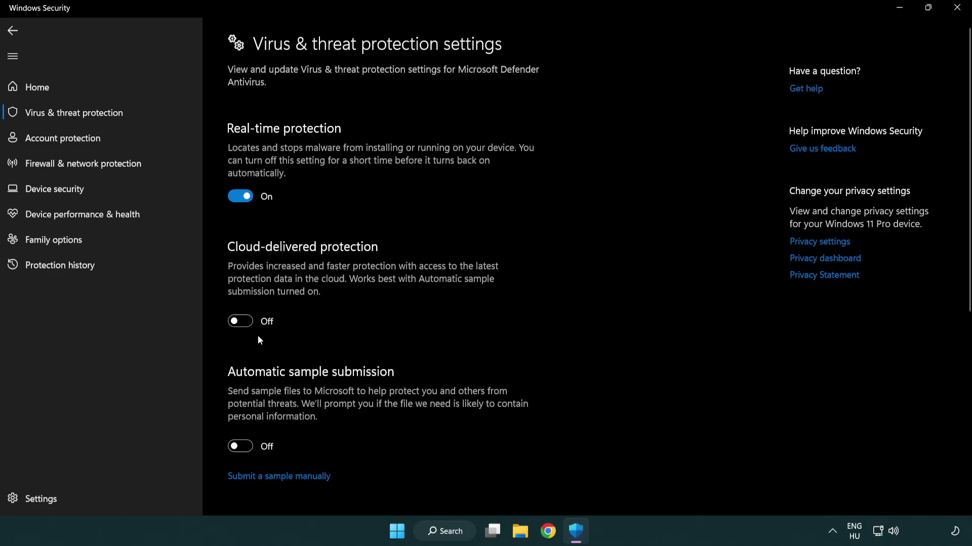
scroll(258, 337, down, 7)
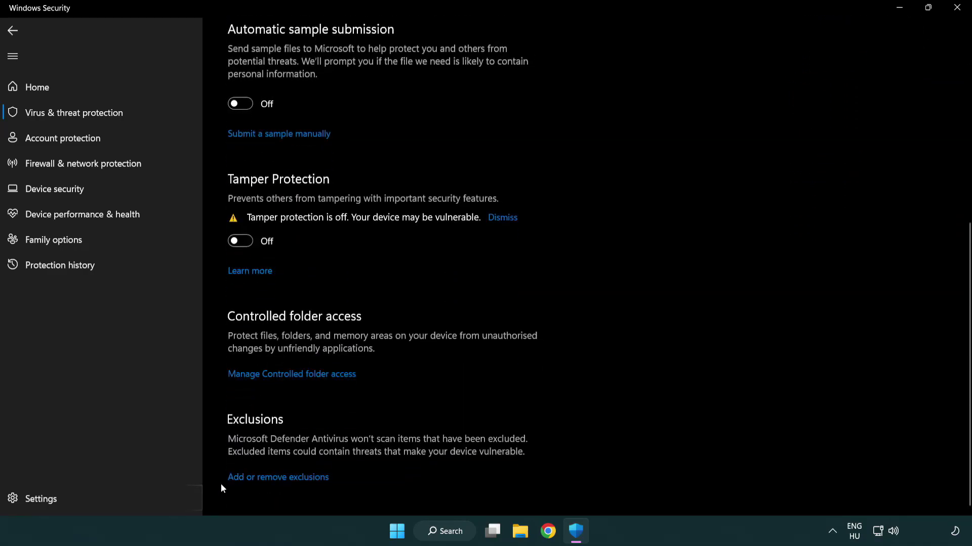
click(280, 480)
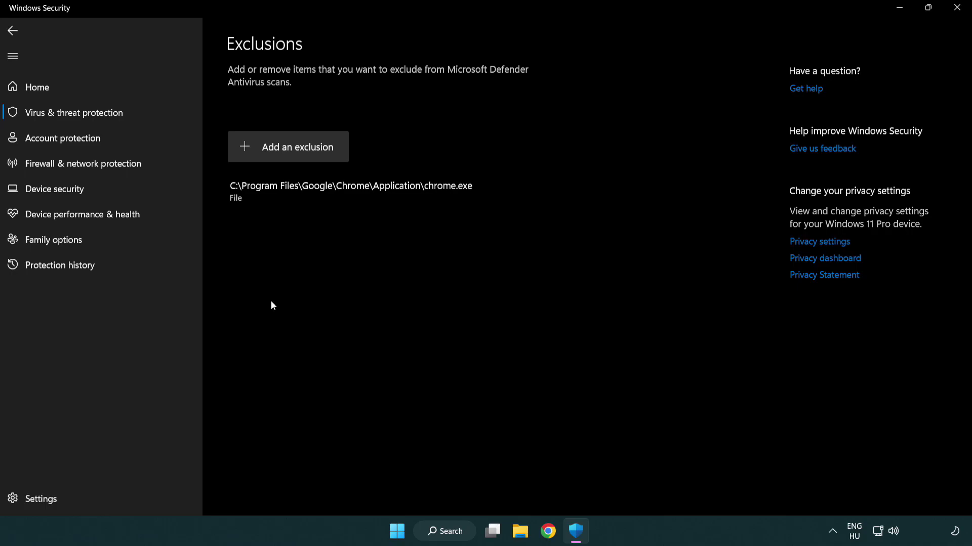
Step: Add the NOT WORKING APP shortcut in C:\Program Files (x86) as a file exclusion
click(292, 151)
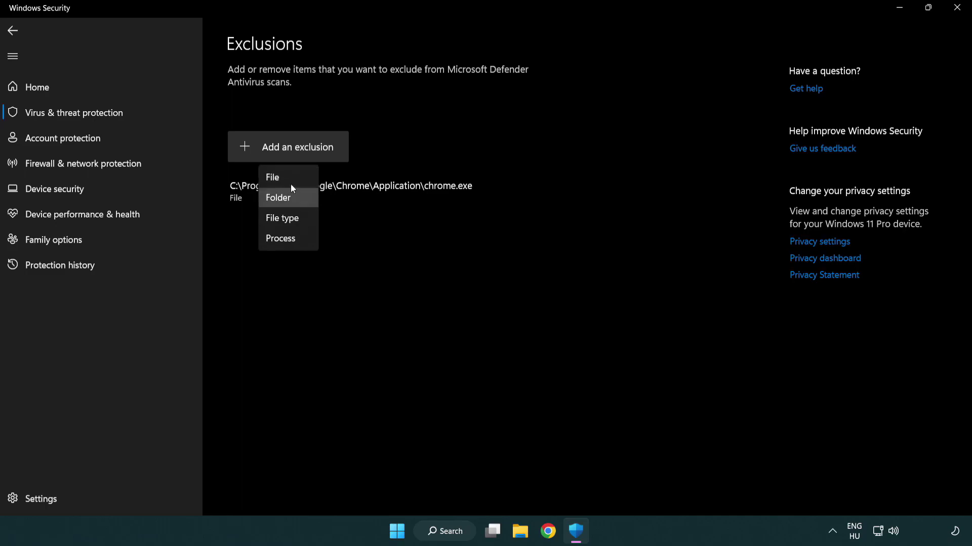
click(292, 180)
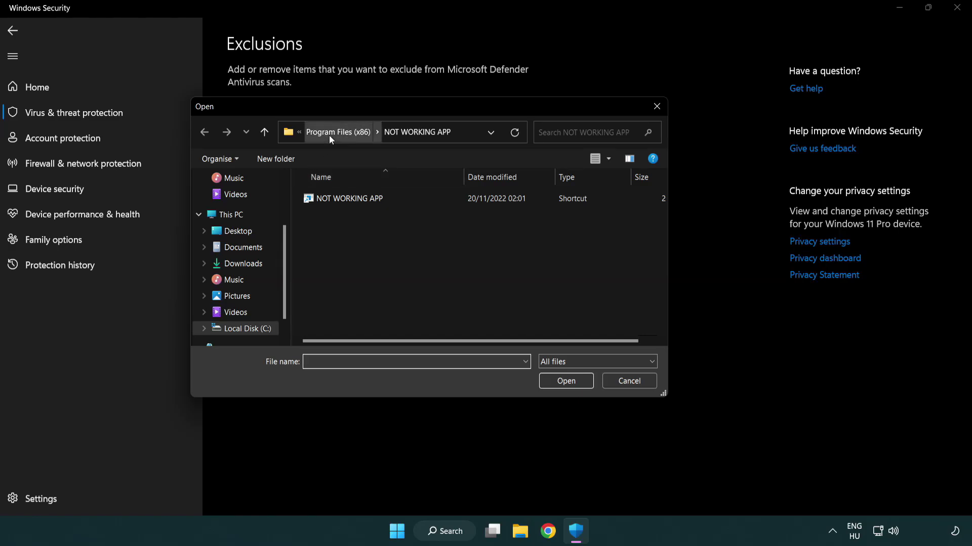
click(330, 136)
click(333, 133)
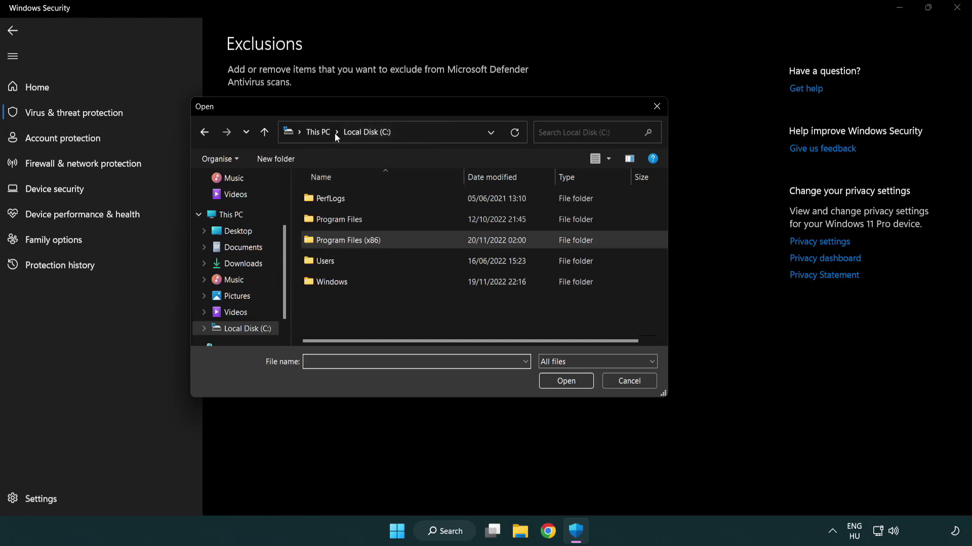
click(329, 134)
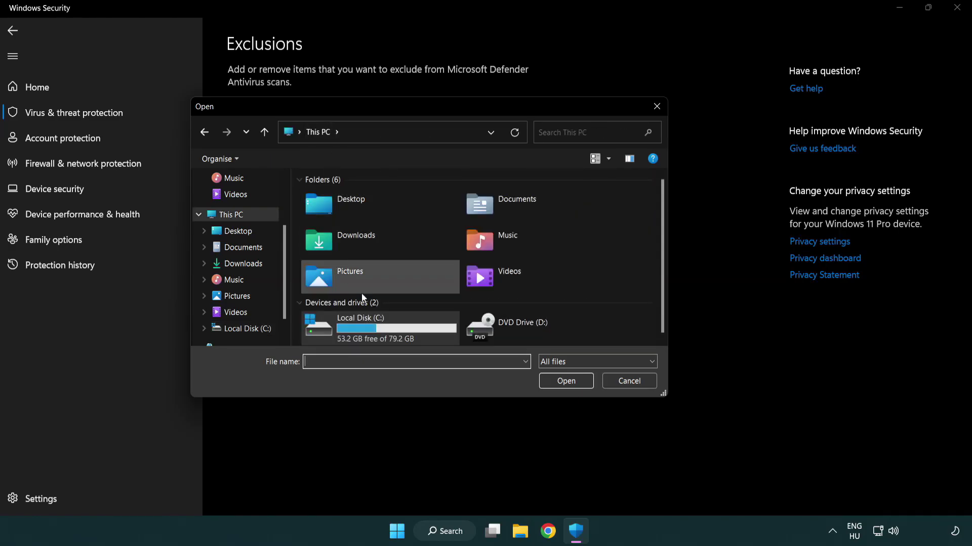
double_click(354, 334)
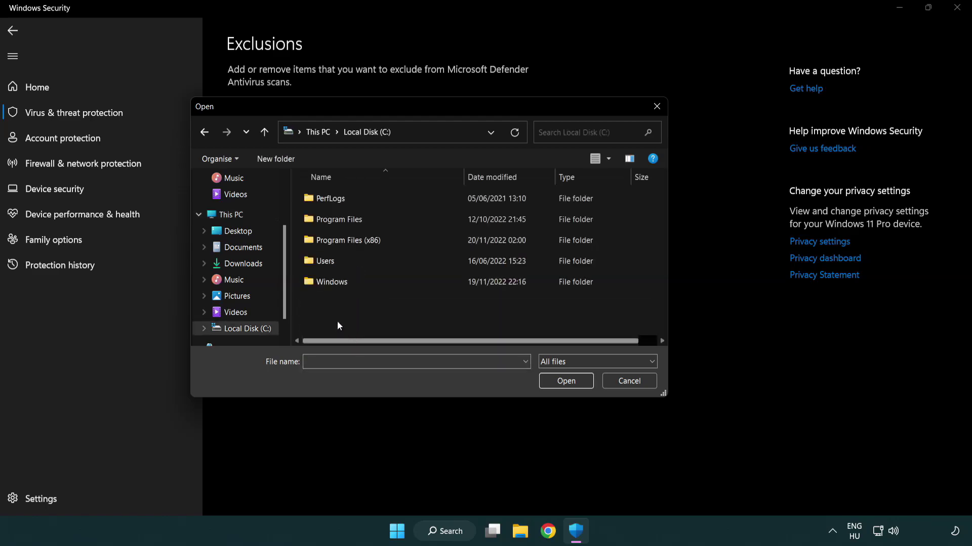
double_click(354, 238)
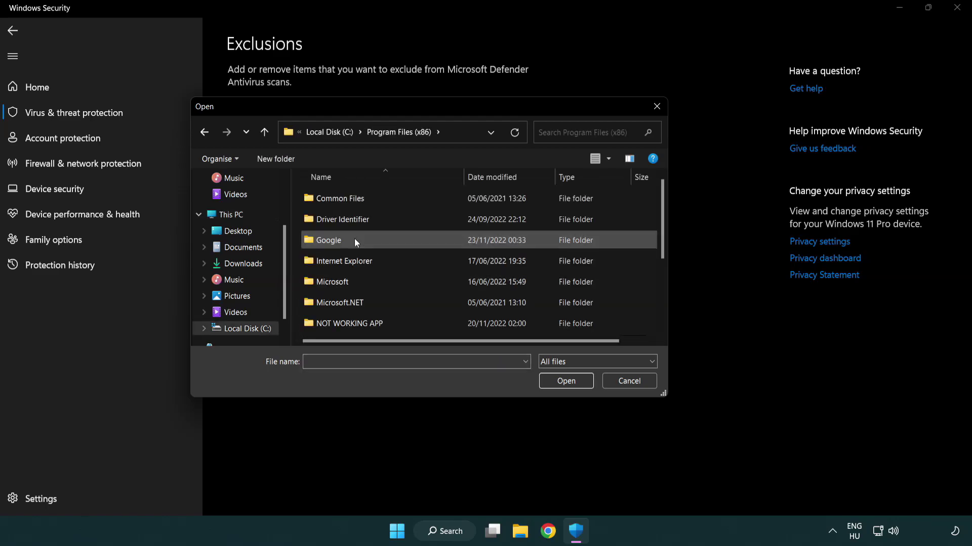
double_click(362, 326)
click(342, 197)
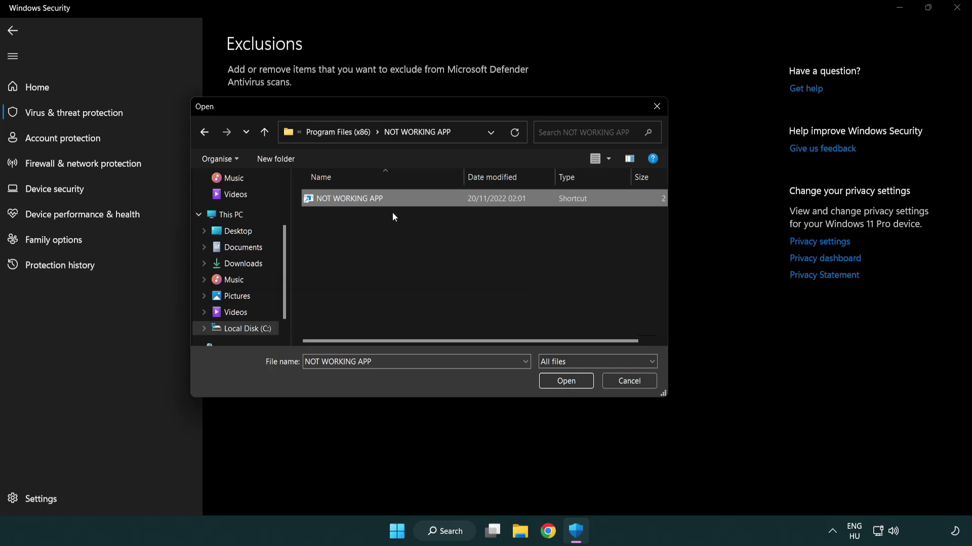
click(565, 388)
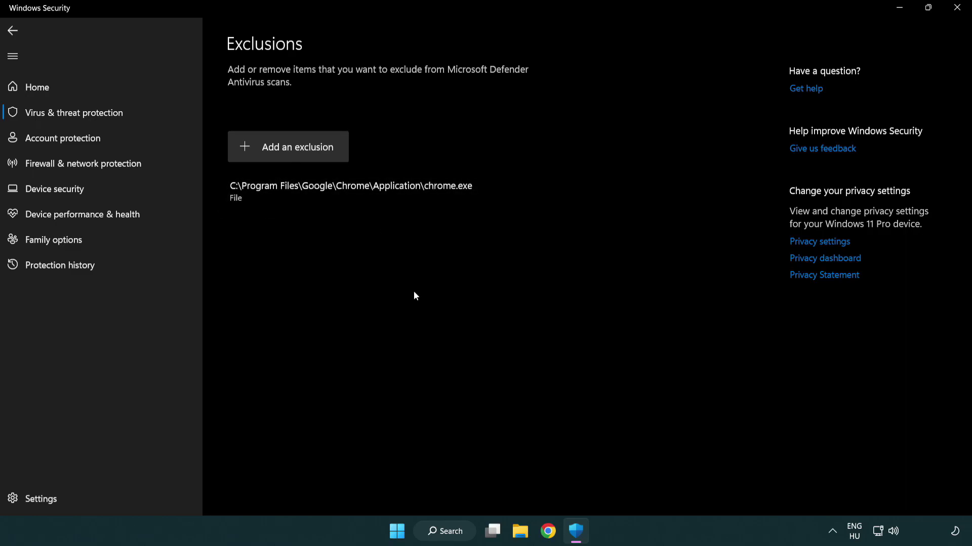
Step: Close Windows Security and show the Start menu's Sleep, Shut down and Restart options
click(957, 8)
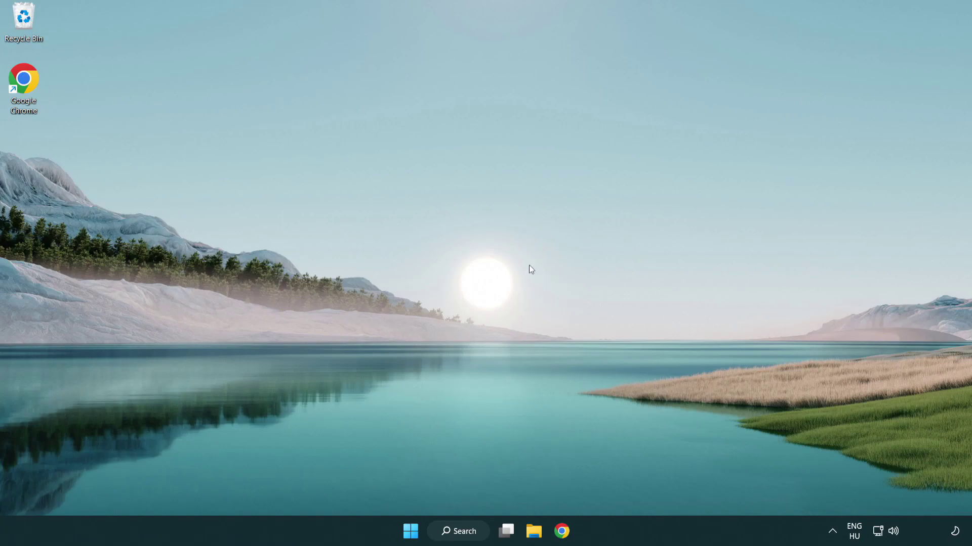
click(399, 532)
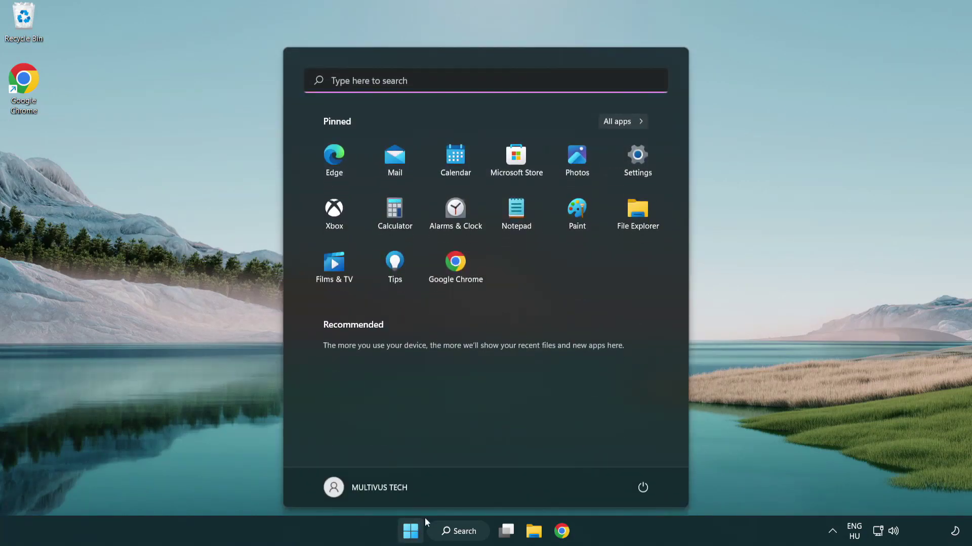
click(644, 487)
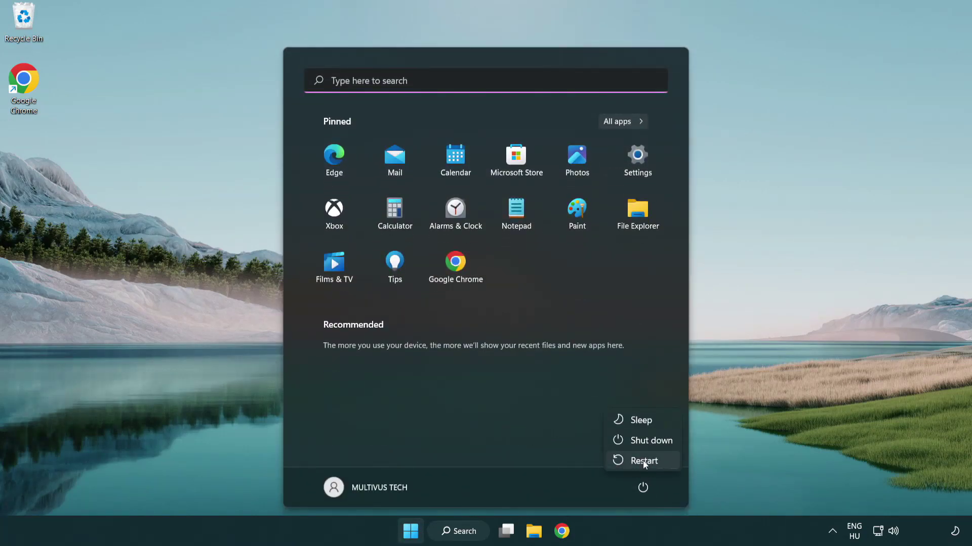